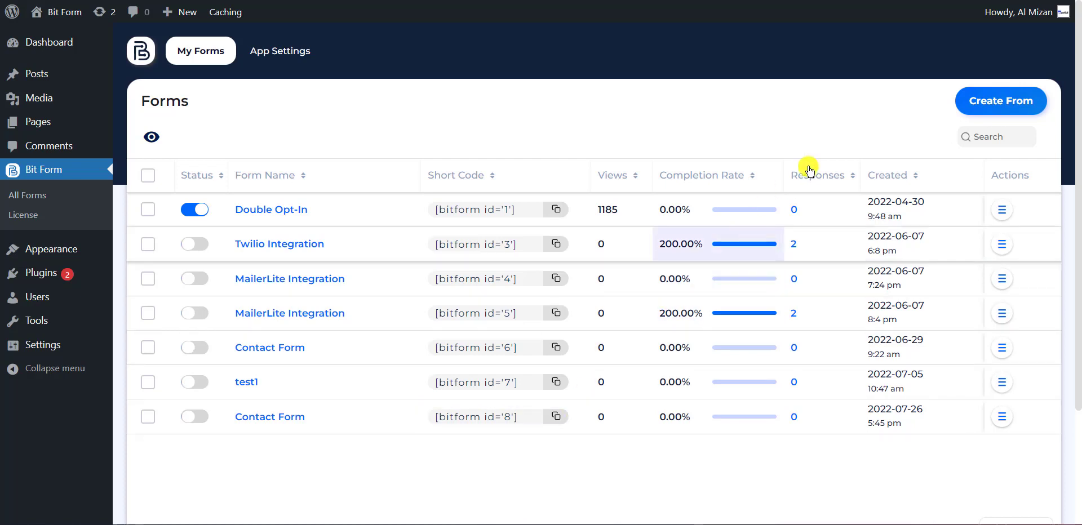
Dismiss the Create Form dialog and open the Double Opt-In form from the forms list.
left_click(1000, 104)
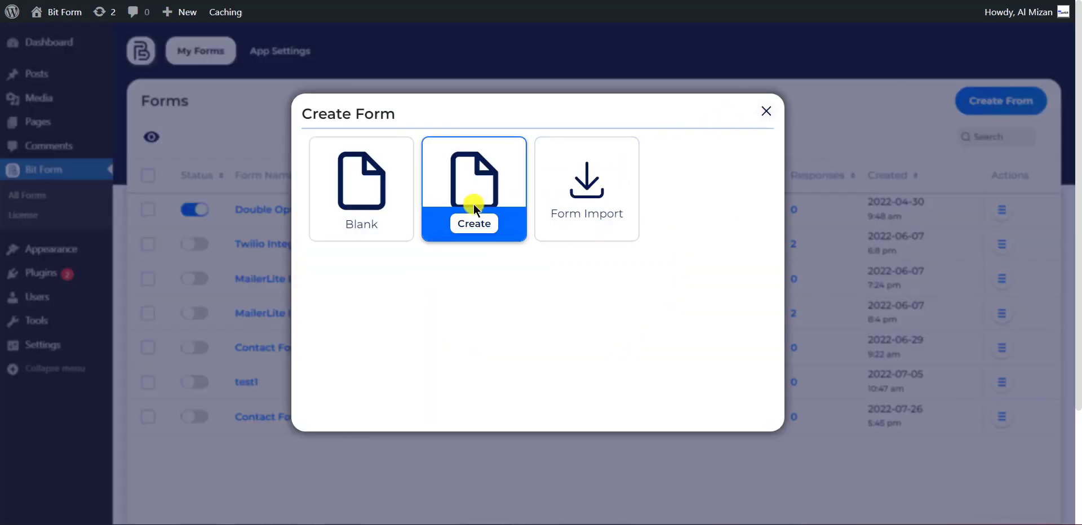
left_click(261, 129)
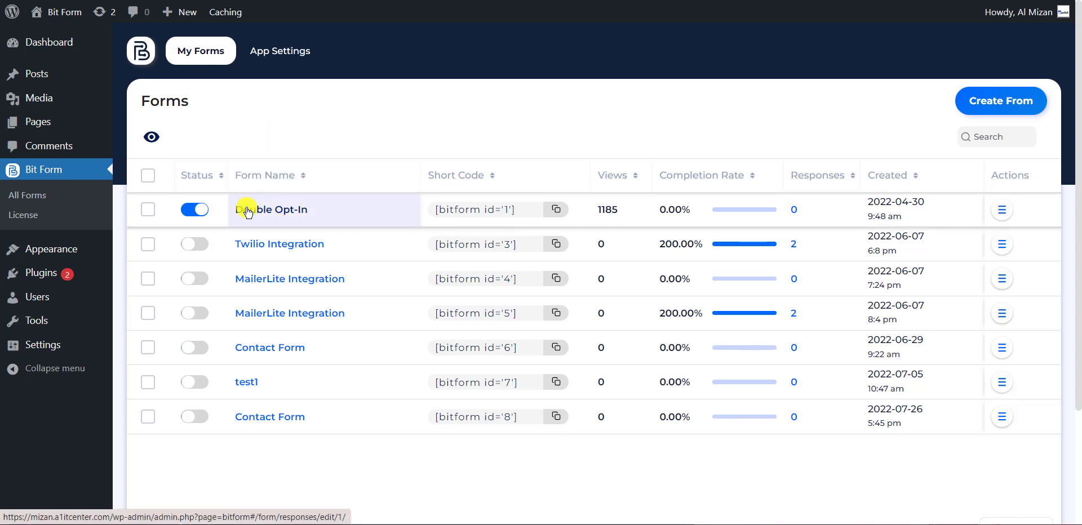
left_click(247, 212)
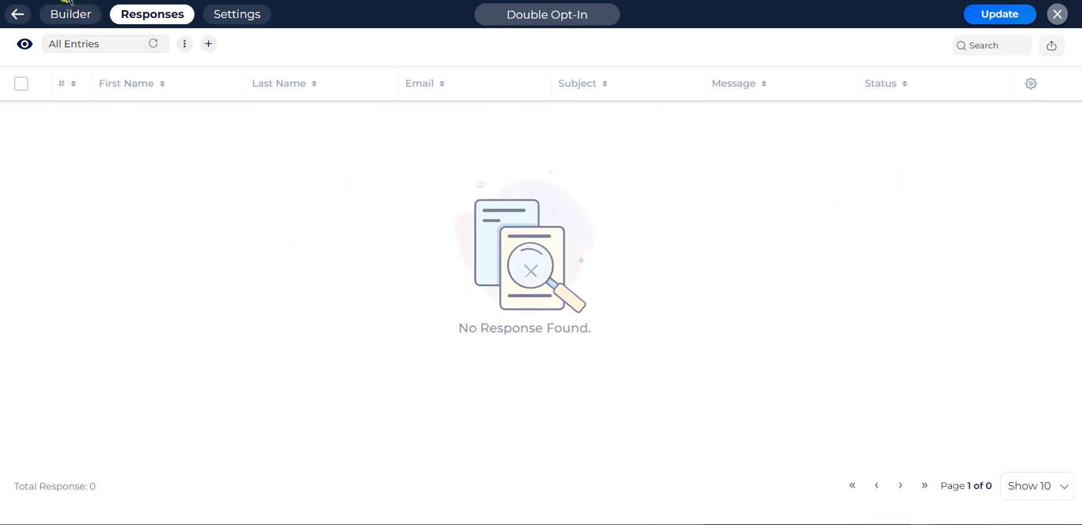
Go to the form's Settings and open its Double Opt-In section.
left_click(66, 16)
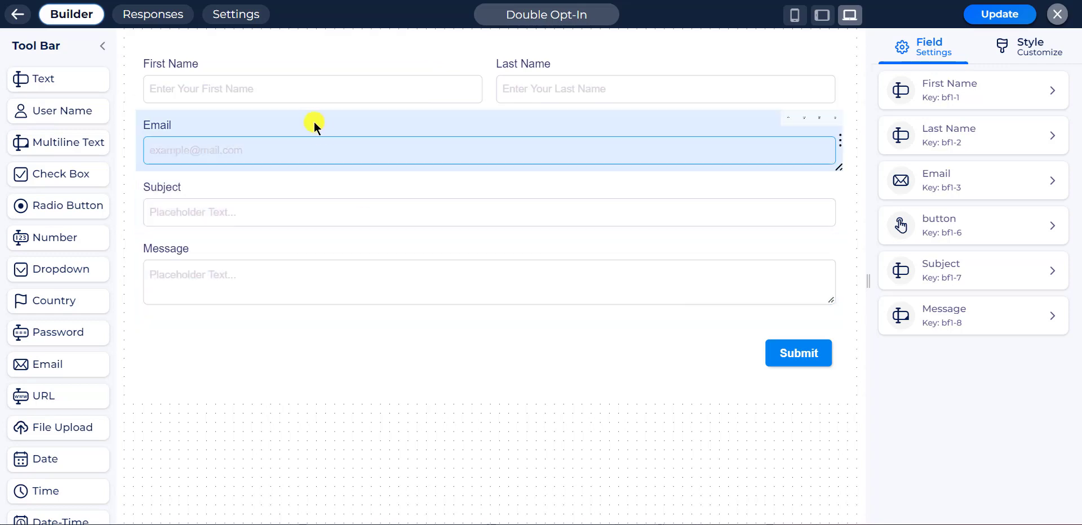
left_click(235, 15)
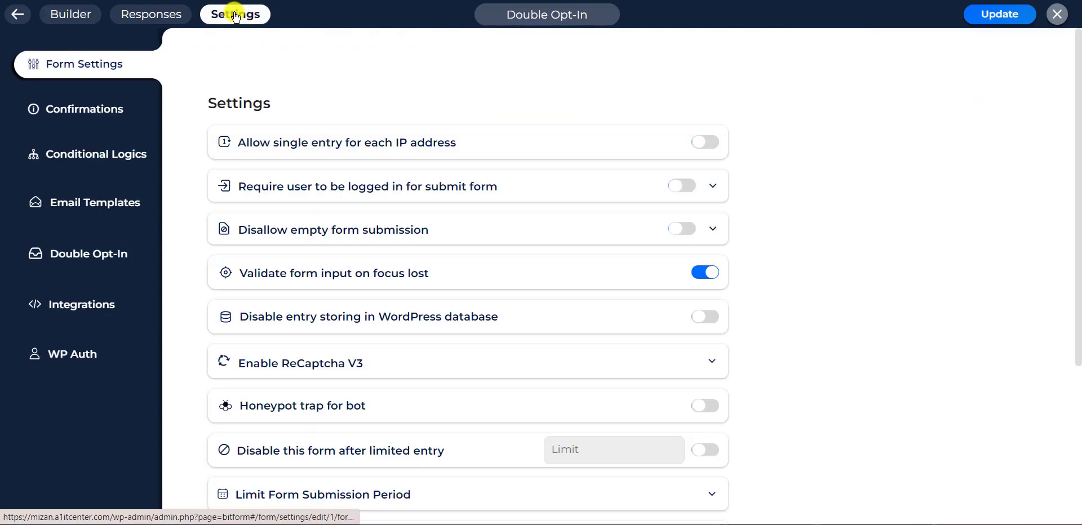
left_click(100, 245)
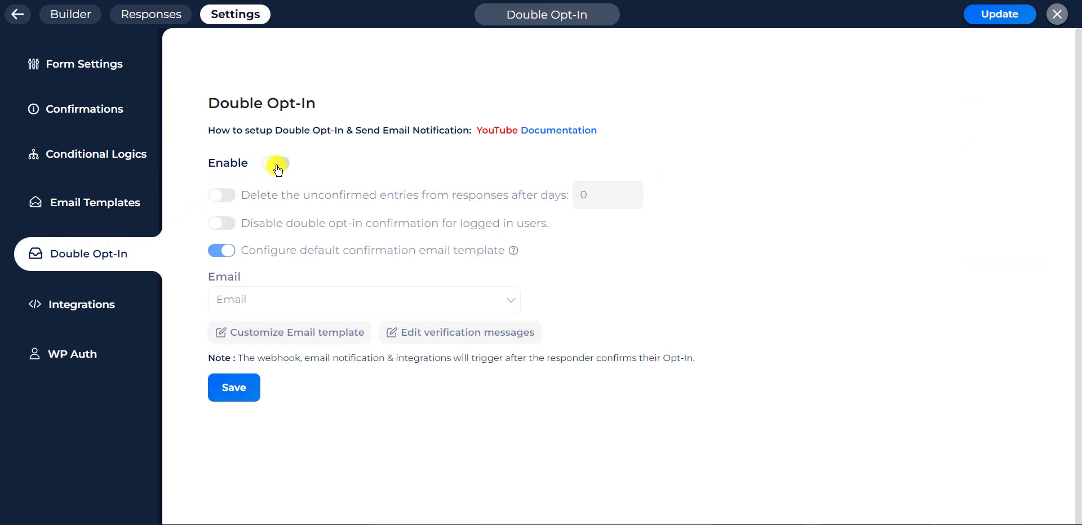
Enable double opt-in and delete unconfirmed entries after 20 days.
left_click(276, 165)
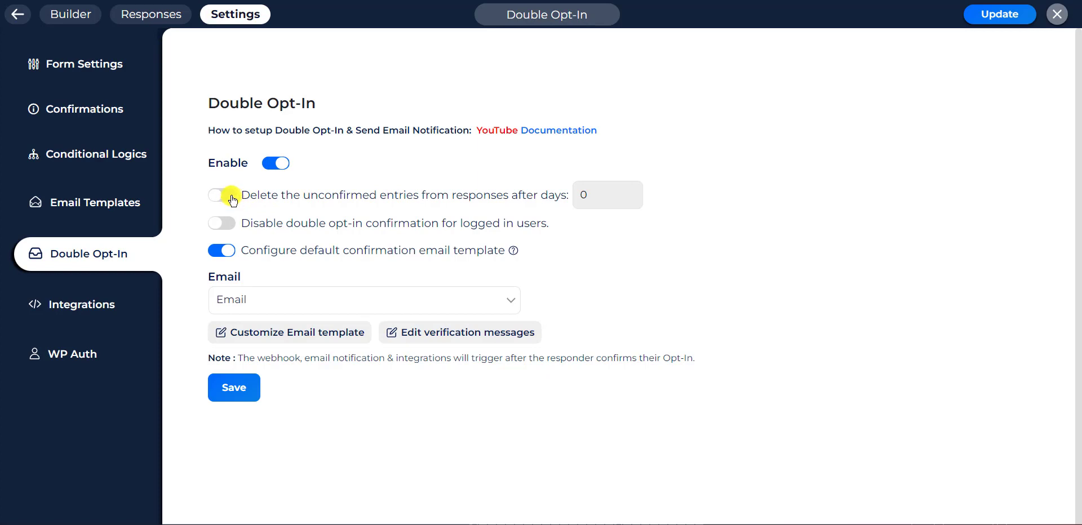
left_click_drag(241, 195, 570, 203)
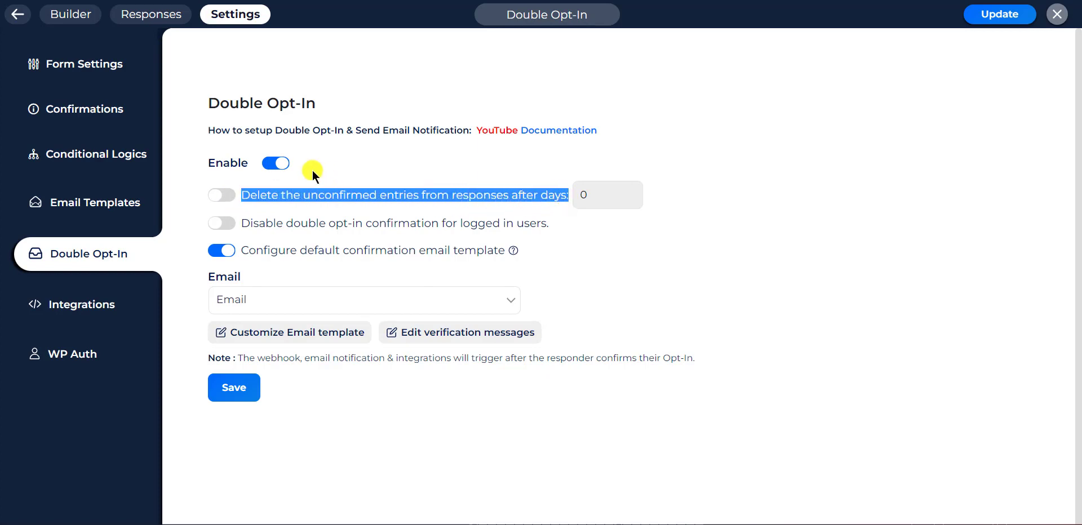
left_click(227, 195)
left_click(228, 195)
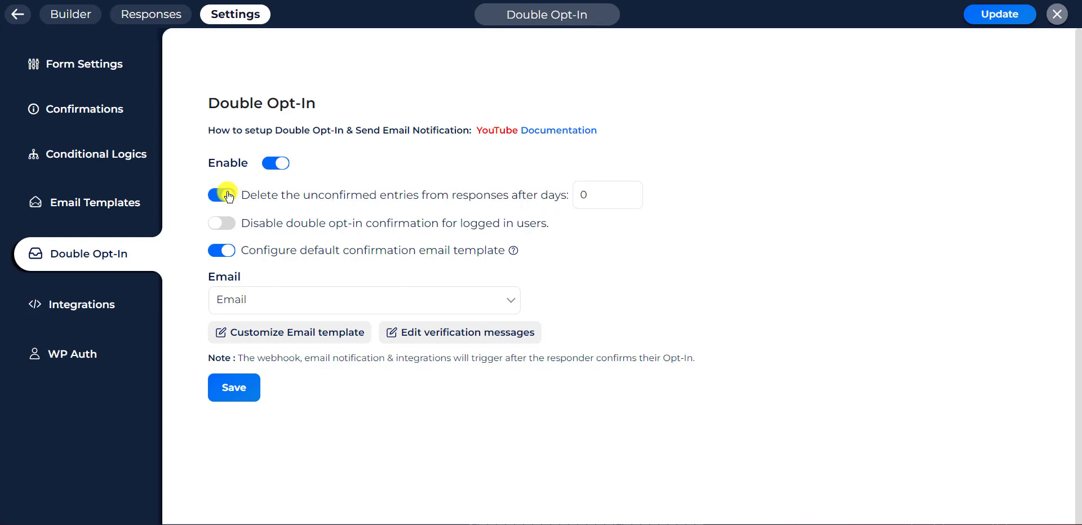
double_click(595, 197)
type("20")
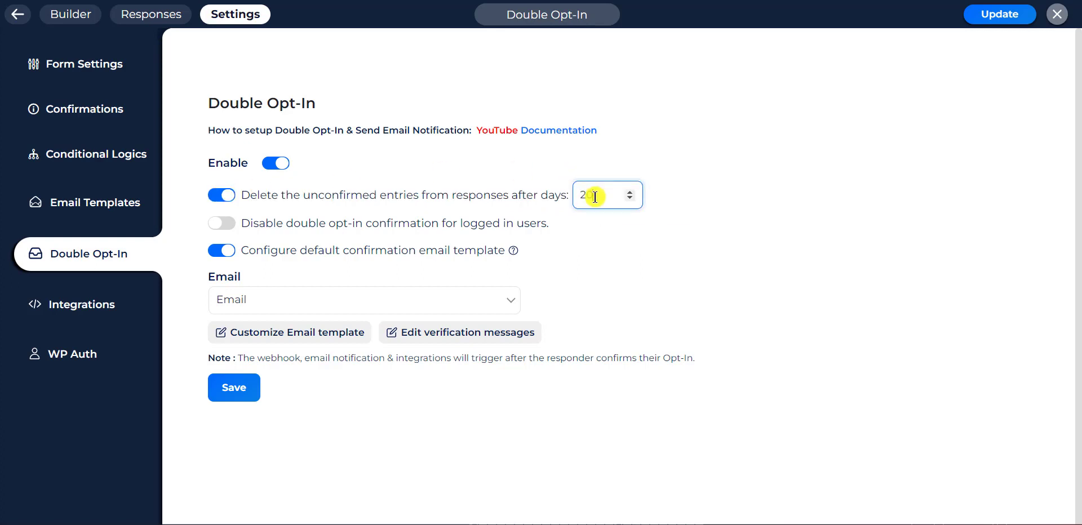
left_click(627, 232)
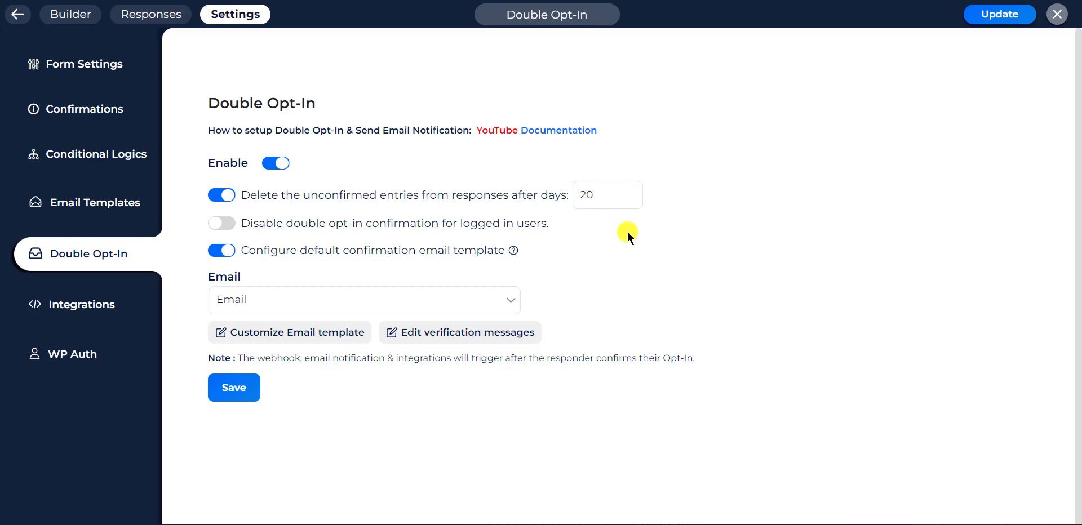
Keep double opt-in required for logged-in users and choose Email as the confirmation field.
left_click_drag(242, 223, 547, 226)
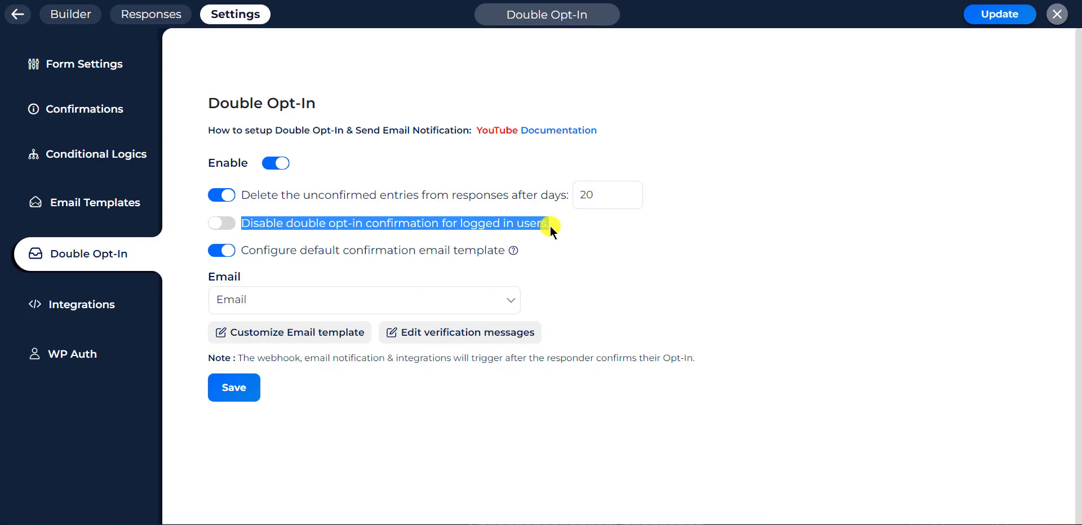
left_click(227, 228)
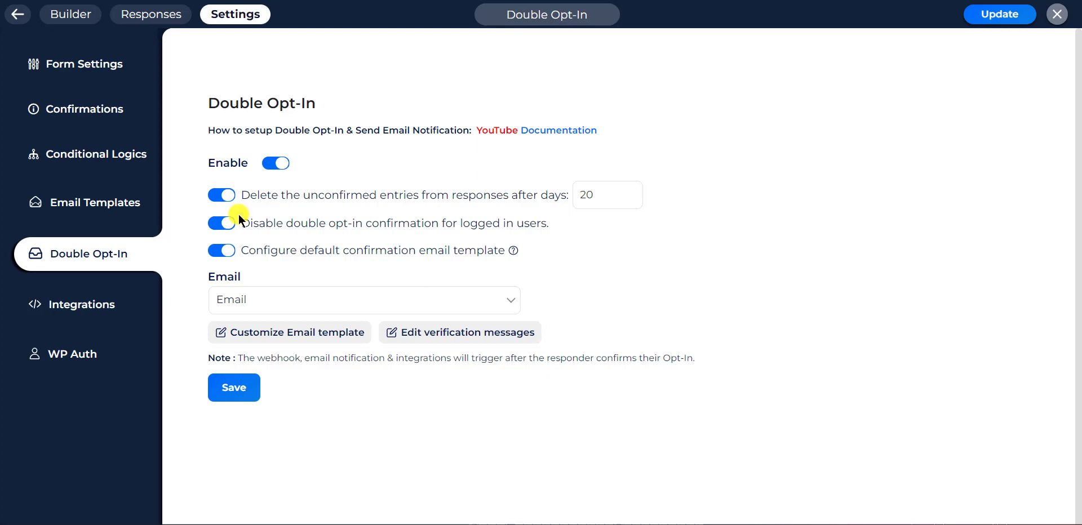
left_click(228, 225)
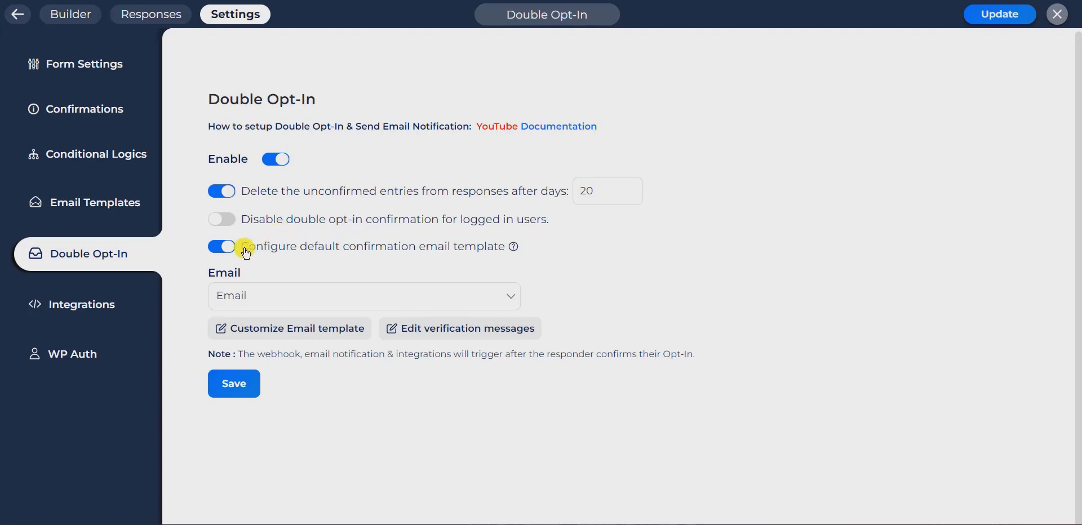
left_click_drag(242, 248, 507, 251)
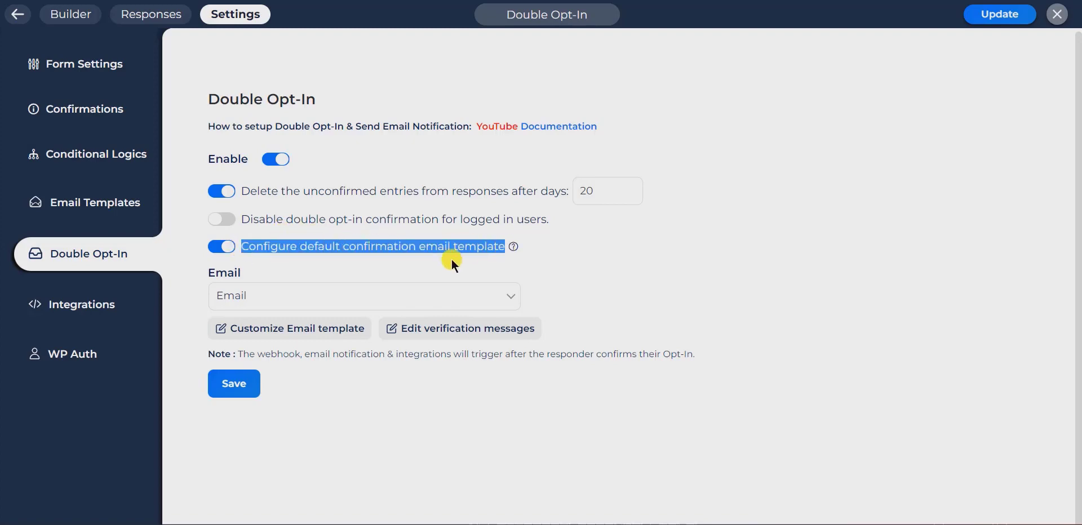
left_click(371, 266)
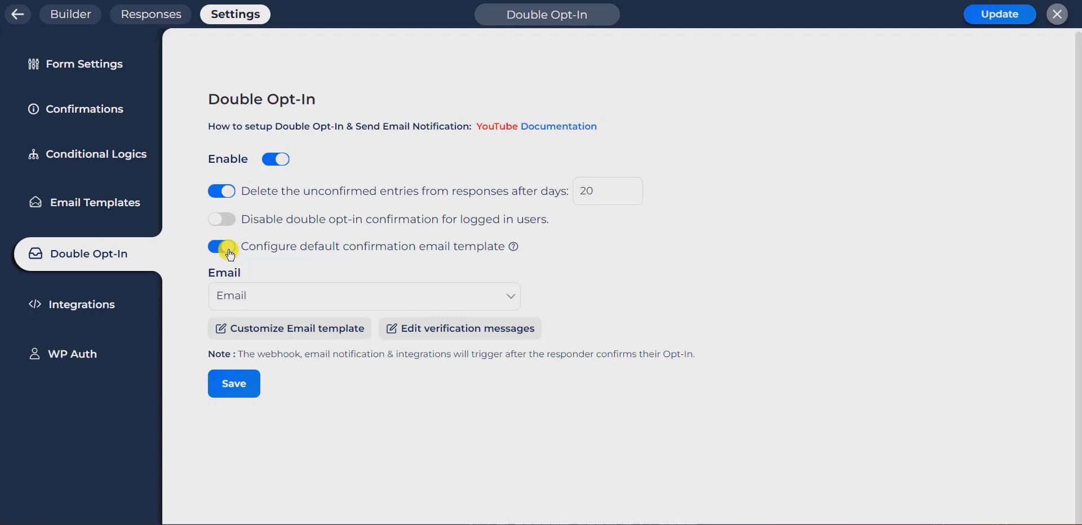
scroll(309, 208, "down", 1)
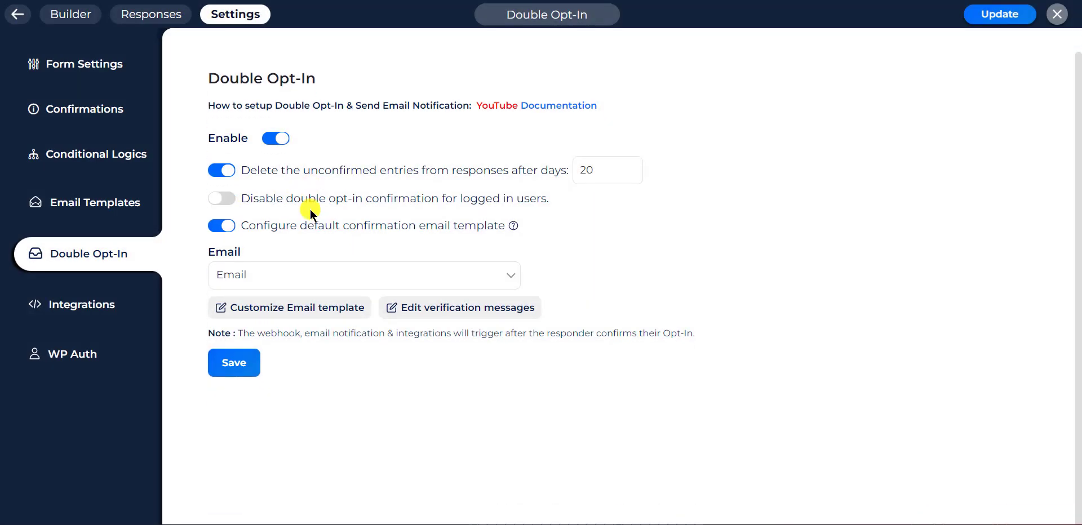
left_click(270, 275)
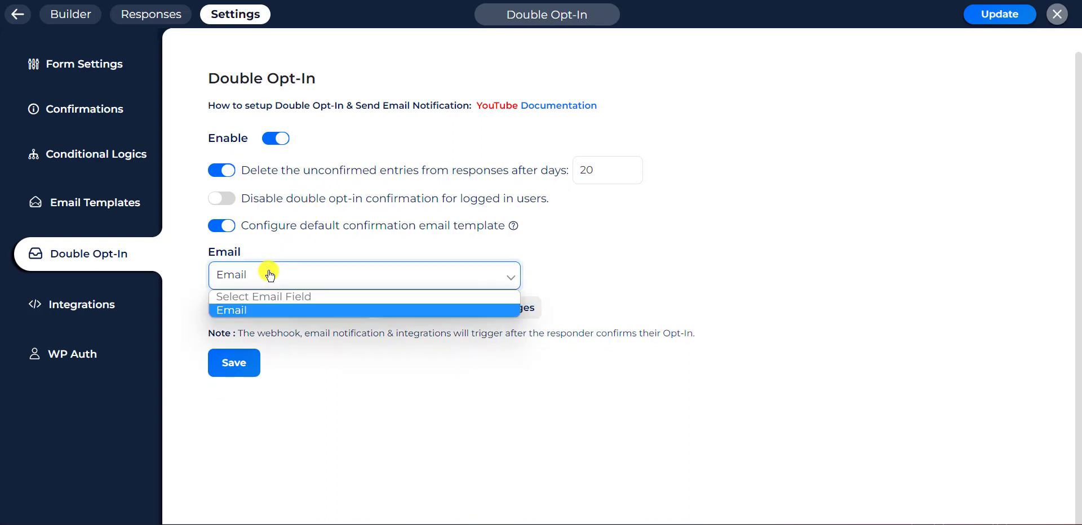
left_click(244, 311)
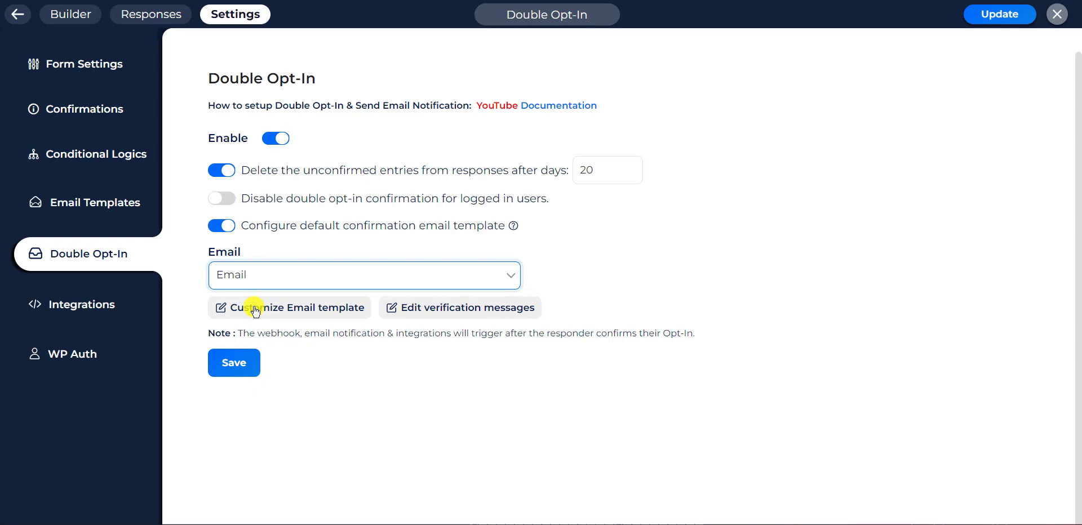
Edit the confirmation email template, delete the space before '!' in its heading, and save.
left_click(255, 309)
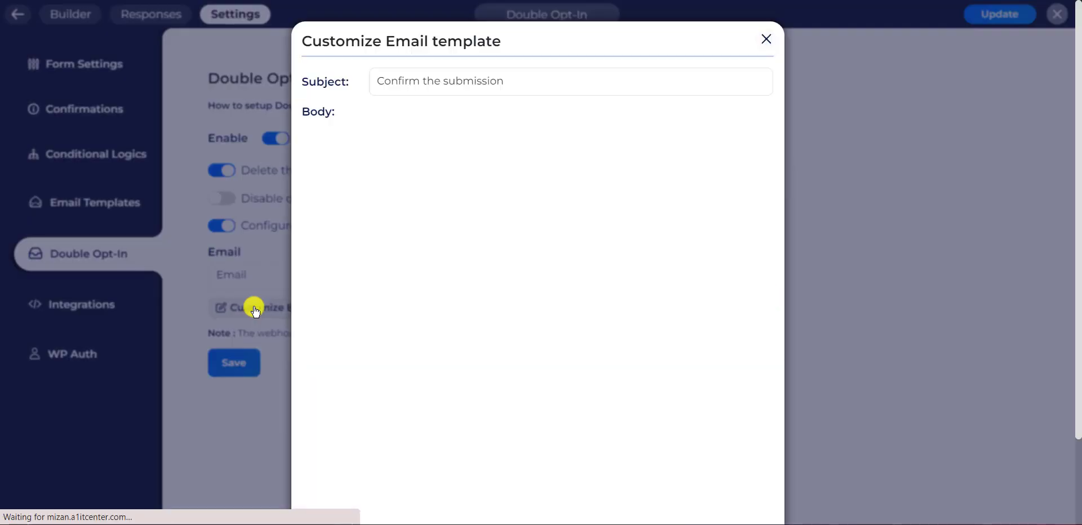
left_click_drag(354, 152, 313, 151)
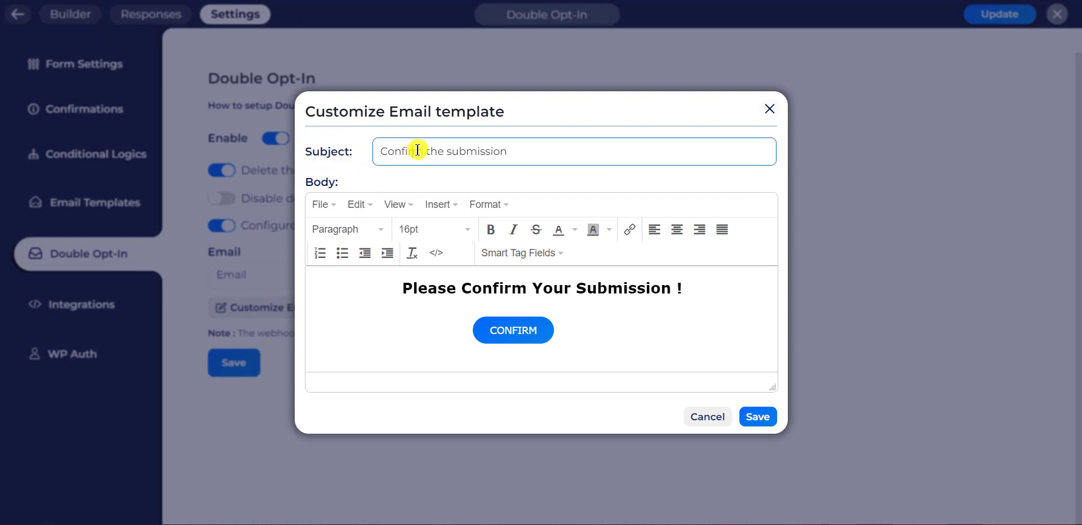
triple_click(417, 150)
left_click(417, 150)
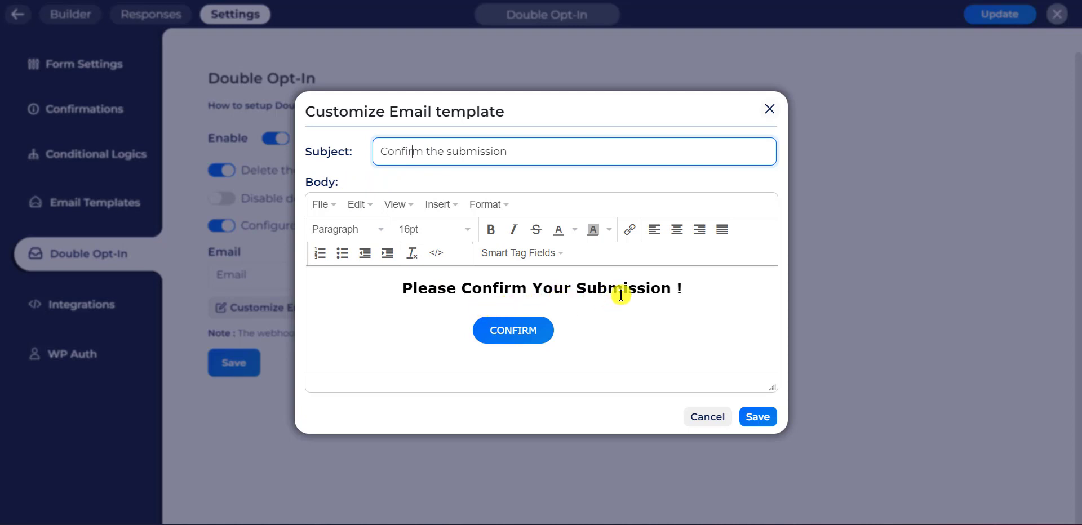
left_click(674, 283)
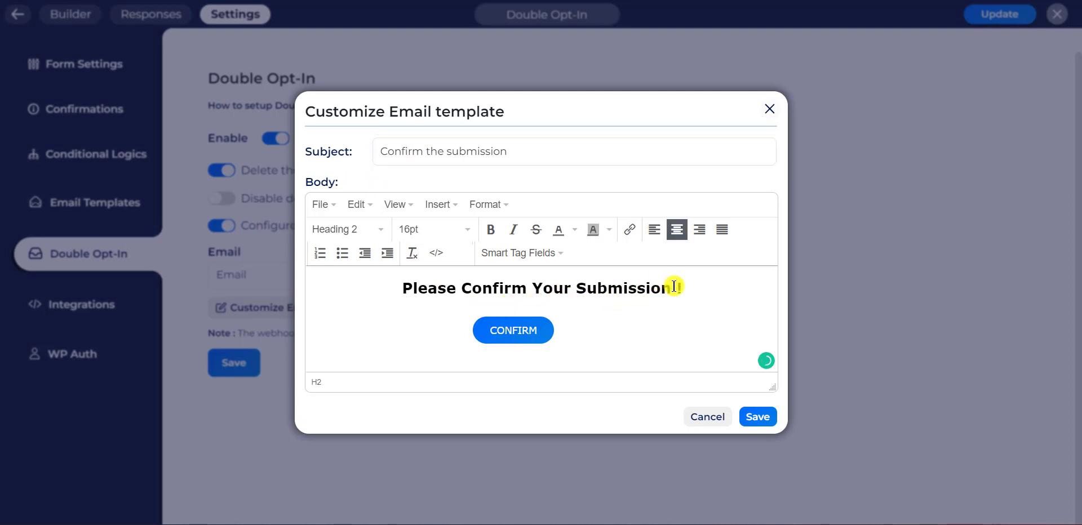
key("BackSpace")
left_click(693, 320)
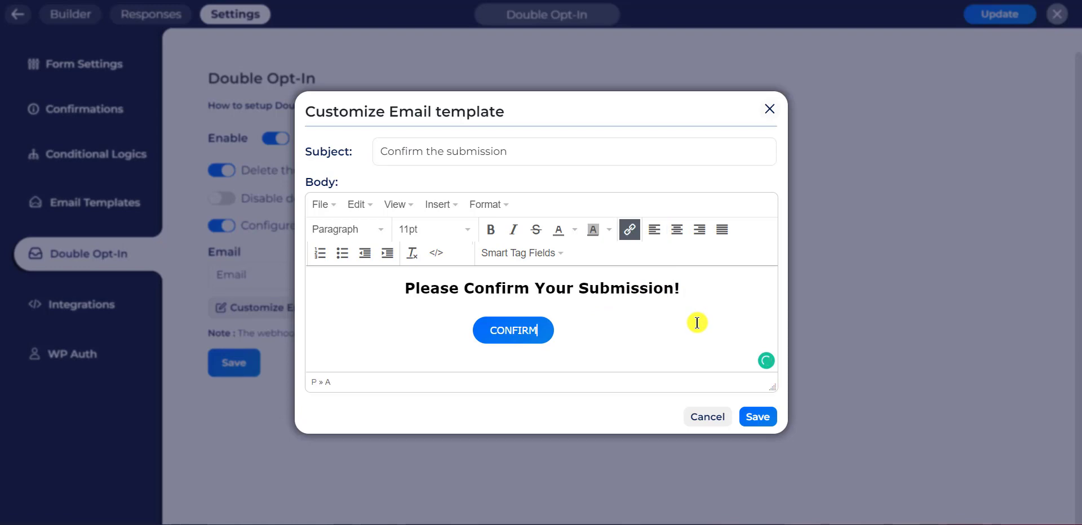
left_click(751, 419)
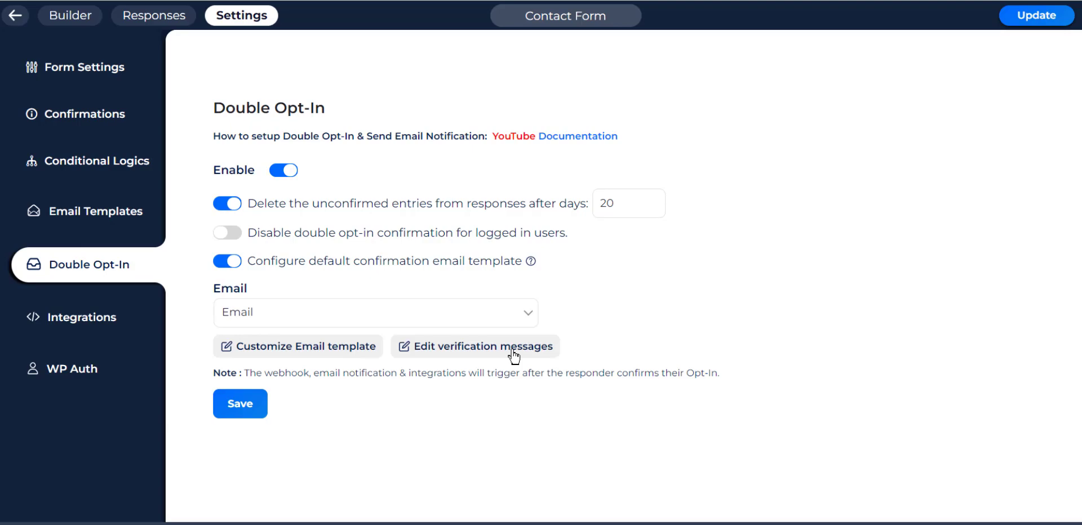
Open the verification messages and review the success, already-activated and invalid-key messages.
left_click(510, 351)
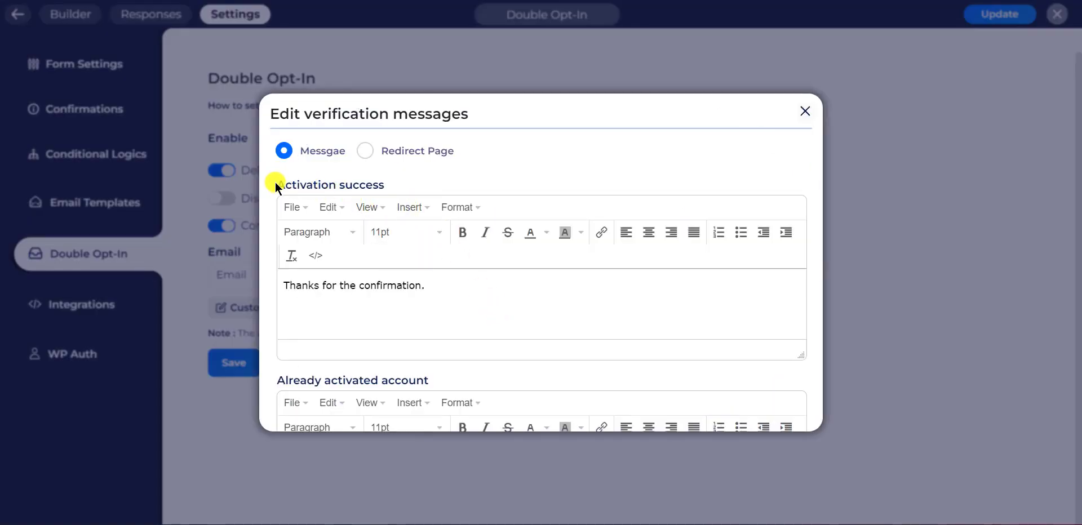
left_click_drag(275, 181, 411, 201)
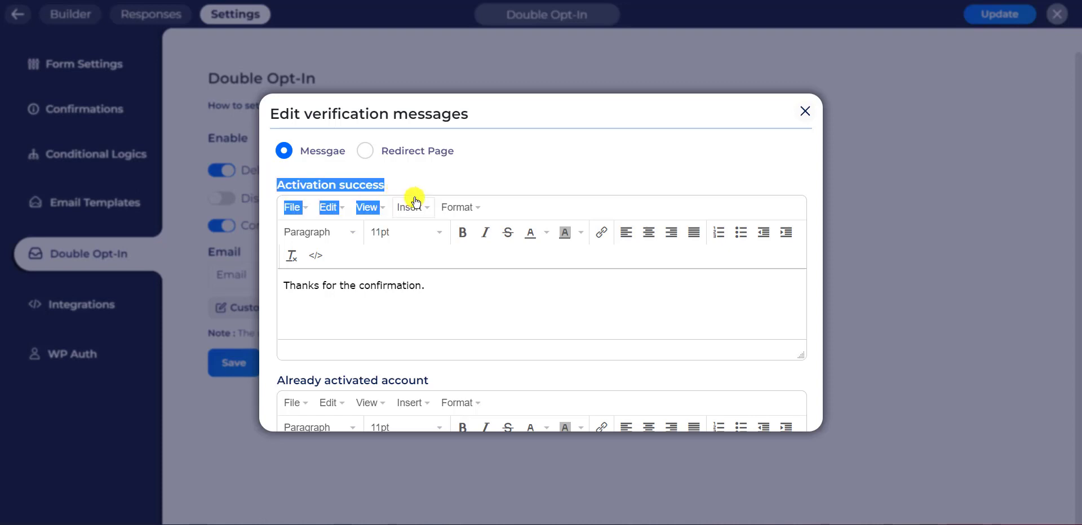
scroll(413, 238, "down", 3)
left_click_drag(275, 248, 432, 243)
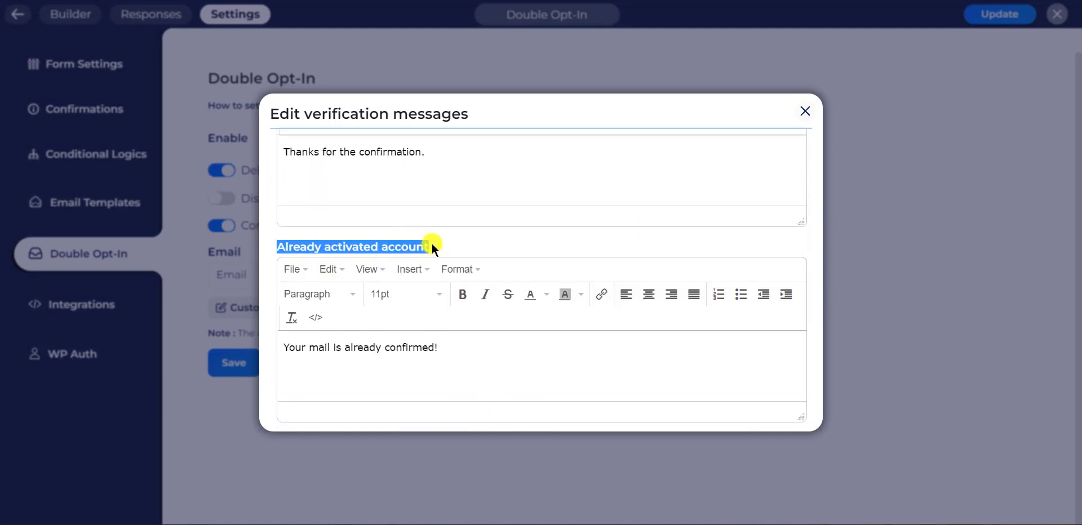
scroll(432, 244, "down", 2)
left_click_drag(275, 332, 401, 330)
left_click(407, 323)
scroll(406, 321, "up", 5)
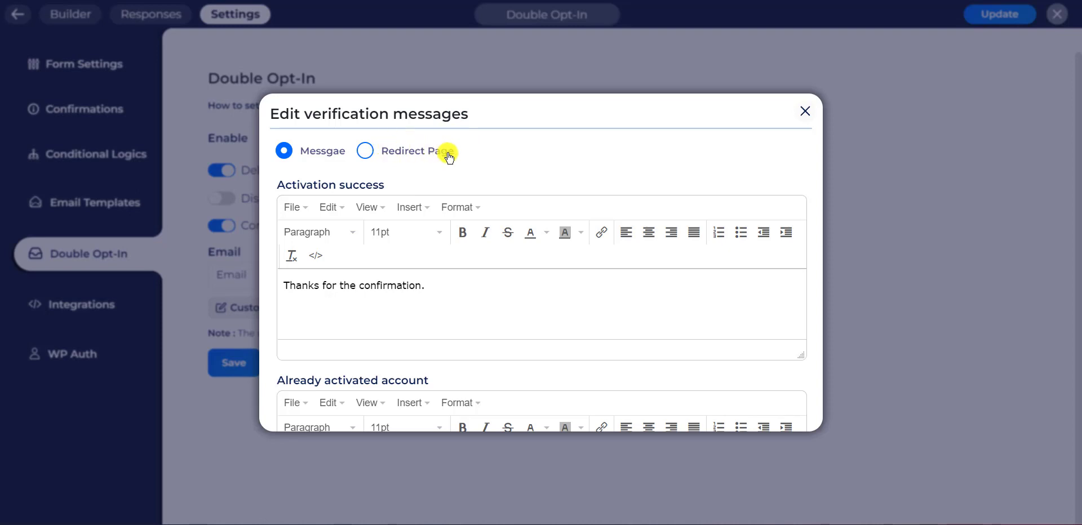
Use redirect pages: Thank You on success, Activated User if already activated, Invalid URL otherwise.
left_click(365, 151)
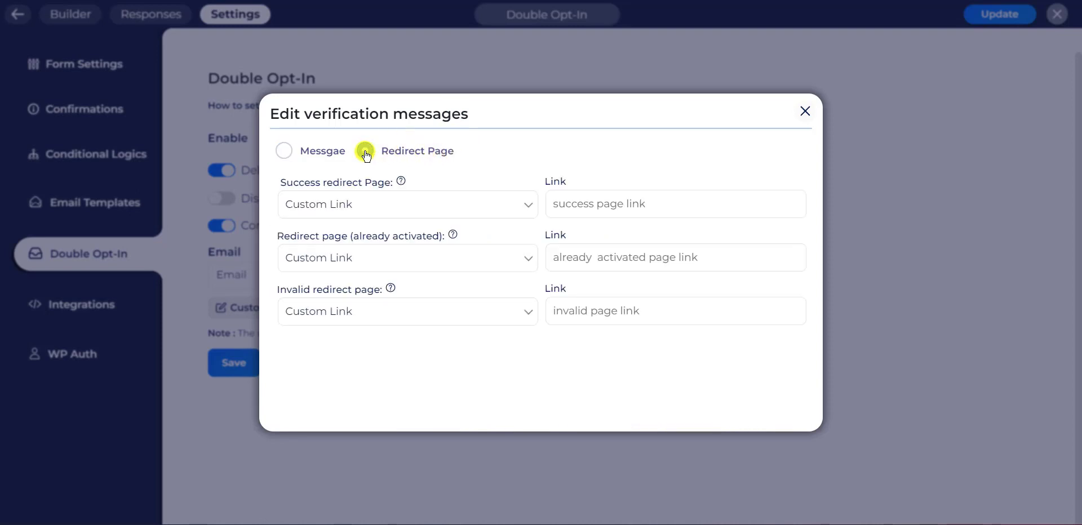
left_click(410, 206)
left_click(338, 266)
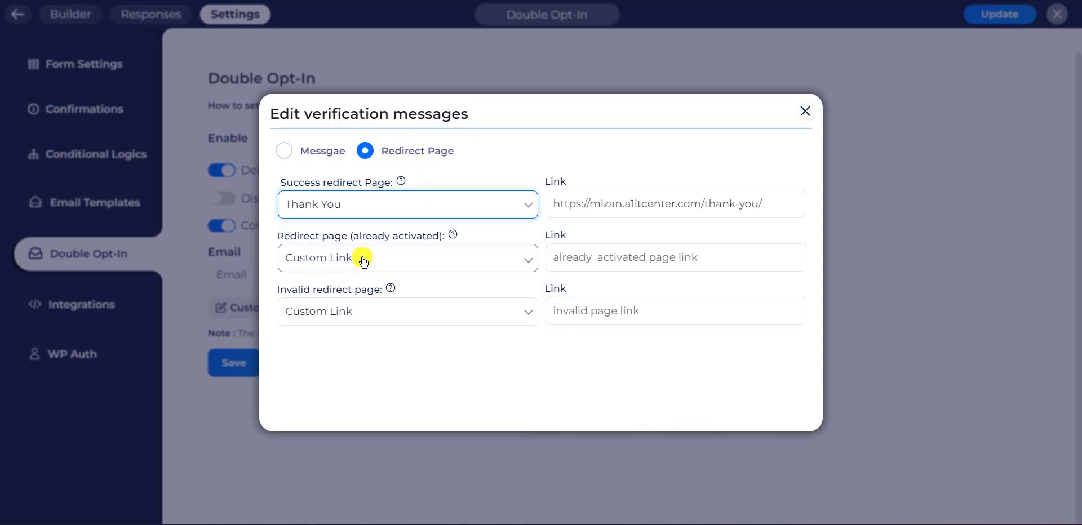
left_click(363, 258)
left_click(307, 8)
left_click(327, 318)
left_click(356, 72)
left_click(363, 299)
left_click(358, 82)
left_click(360, 257)
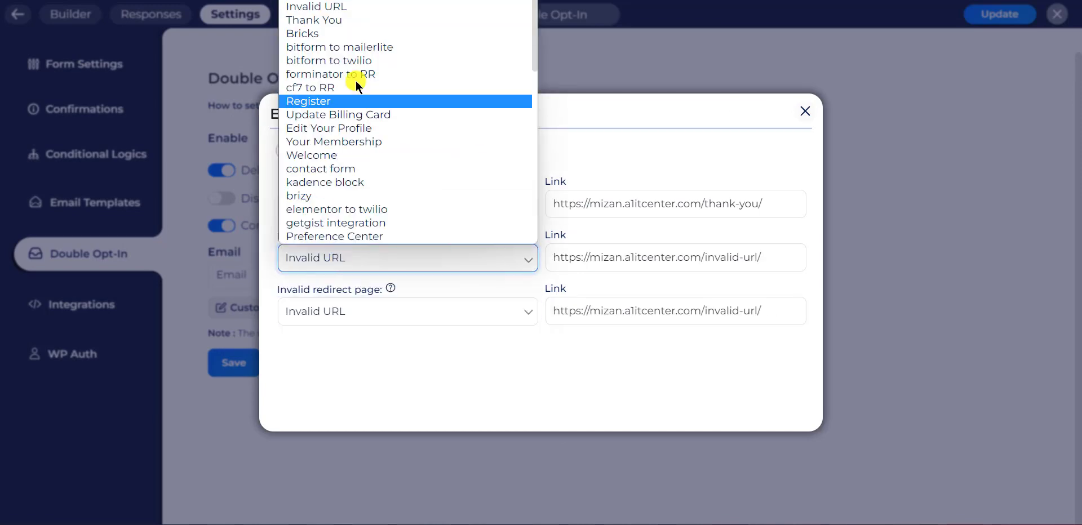
left_click(316, 7)
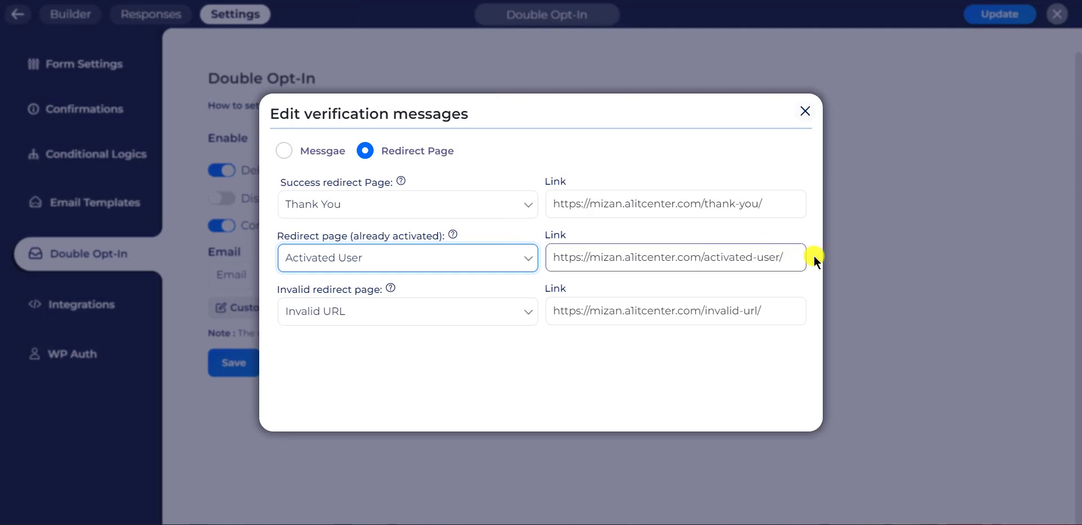
left_click(837, 256)
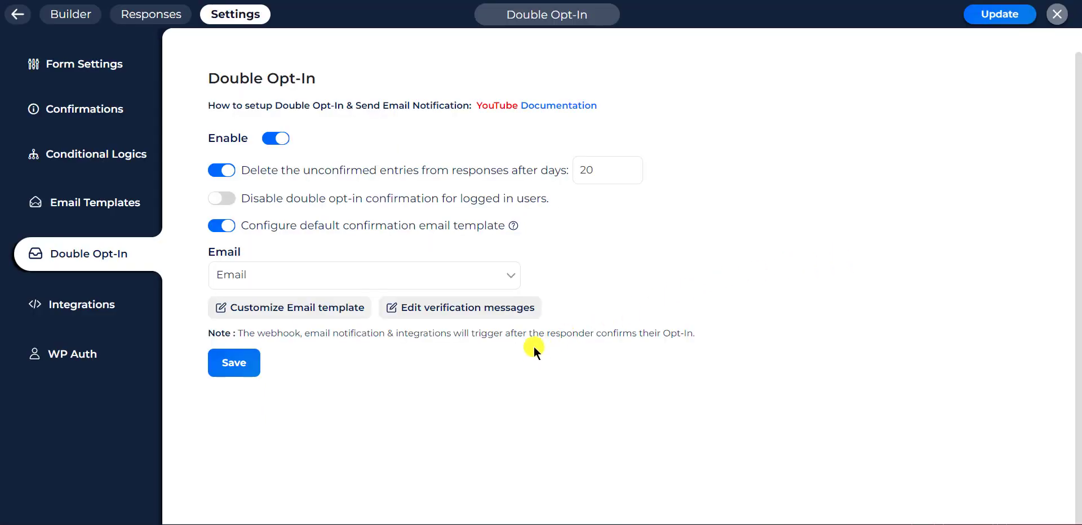
scroll(523, 350, "up", 1)
Save the settings, then enter the test person's first name, last name and email on the site form.
left_click(257, 387)
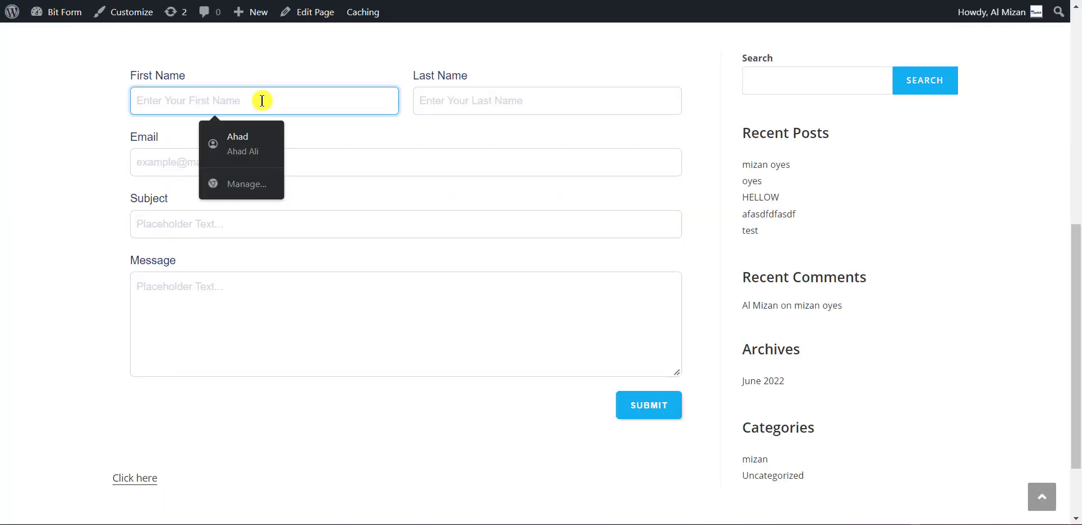
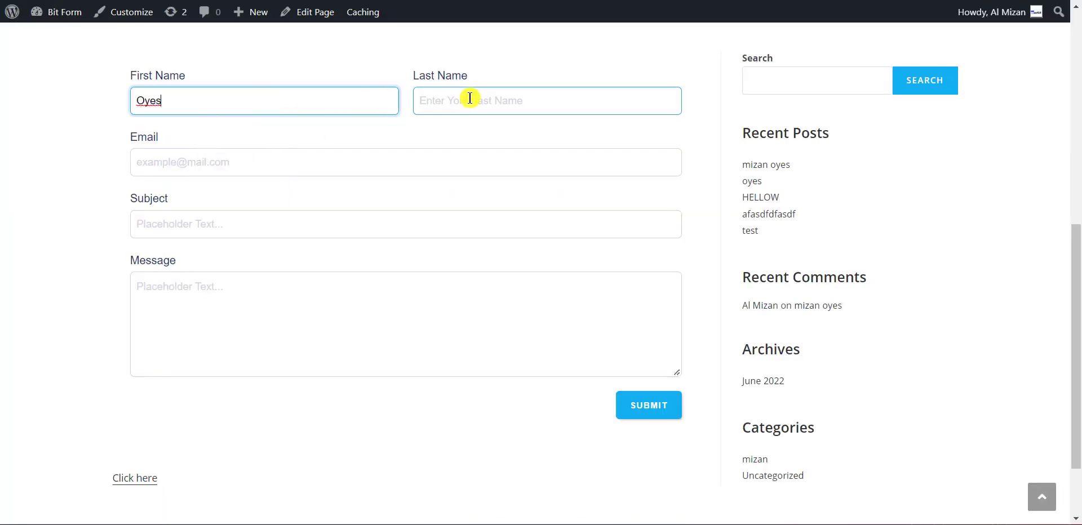
left_click(471, 98)
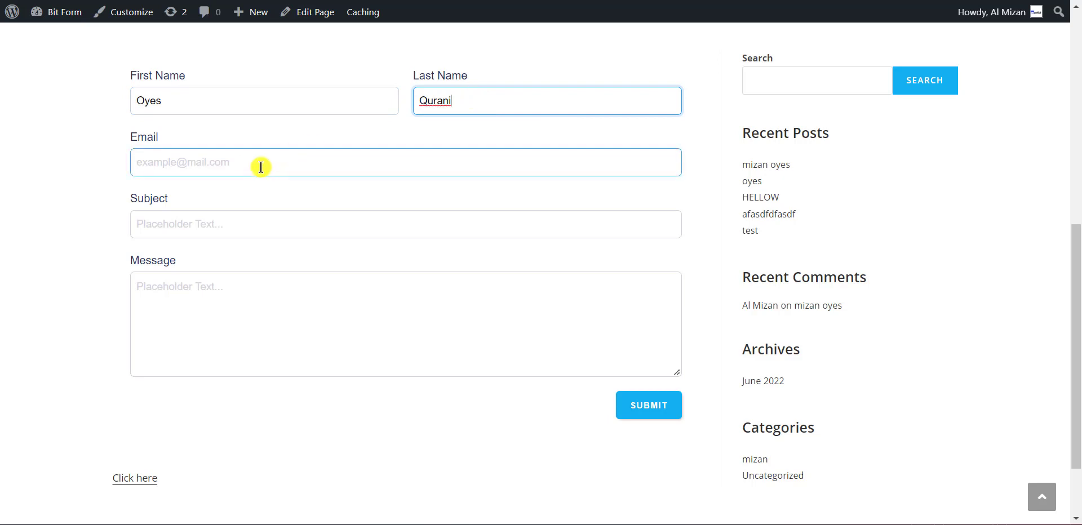
left_click(261, 167)
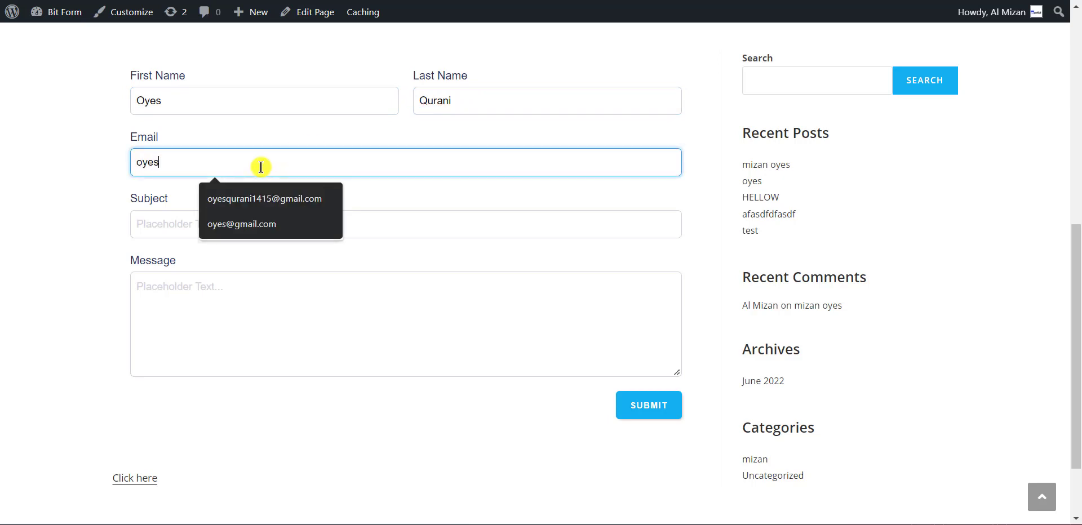
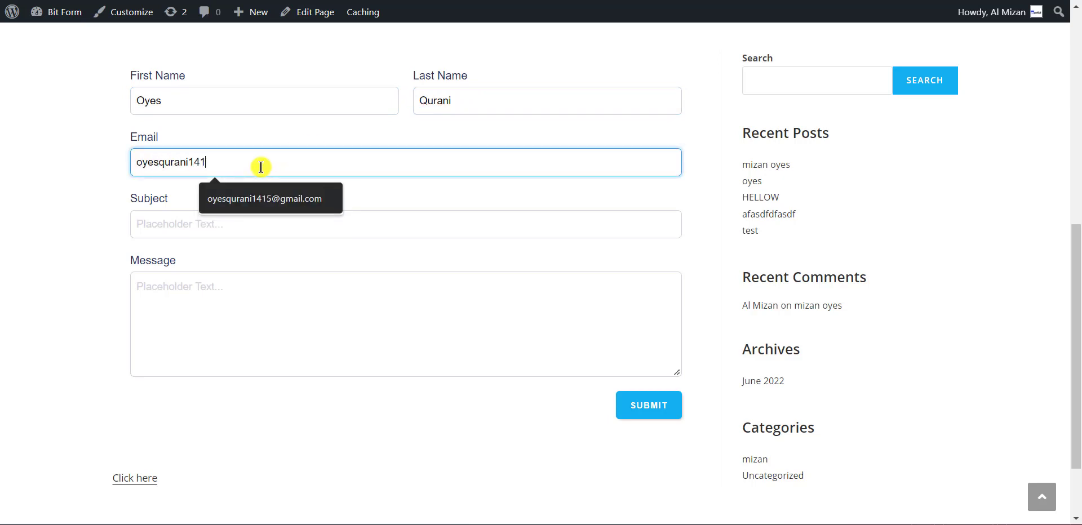
Enter subject 'test' and message 'hello_world', then submit the form.
left_click(259, 225)
type("test")
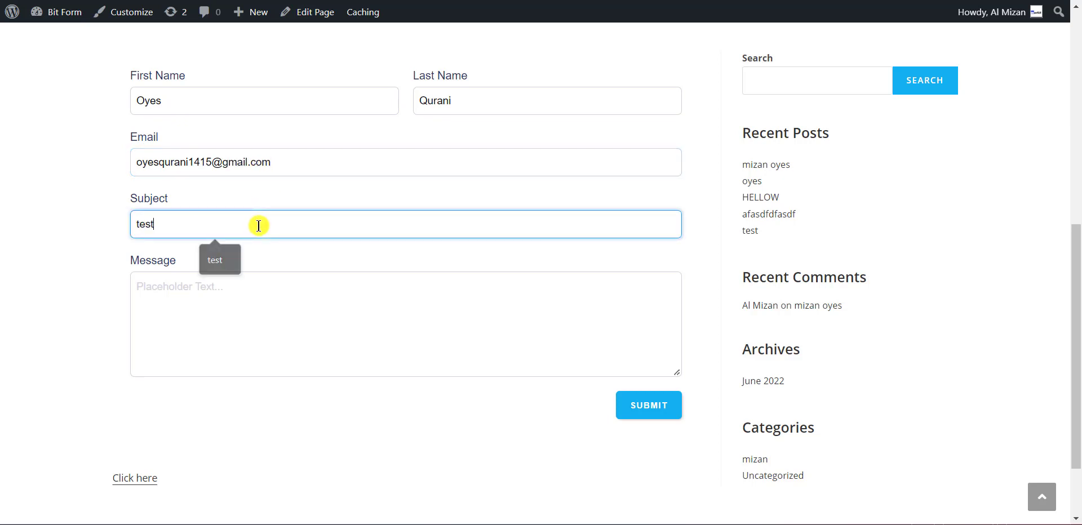
left_click(234, 304)
left_click(235, 304)
type("hello_w")
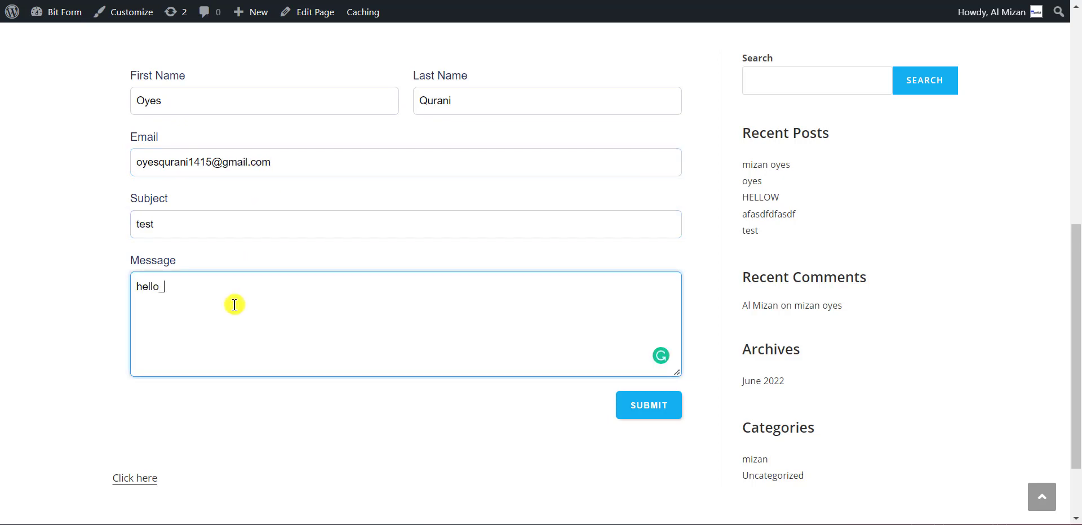
type("orl")
left_click(639, 405)
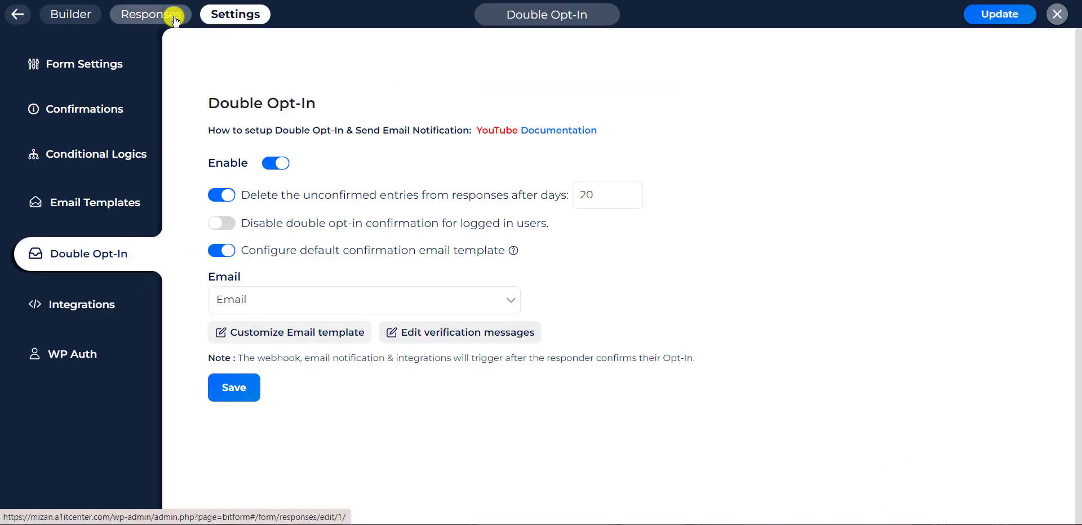
Refresh Responses and open the new entry, whose status is Unconfirmed.
left_click(172, 13)
left_click(155, 43)
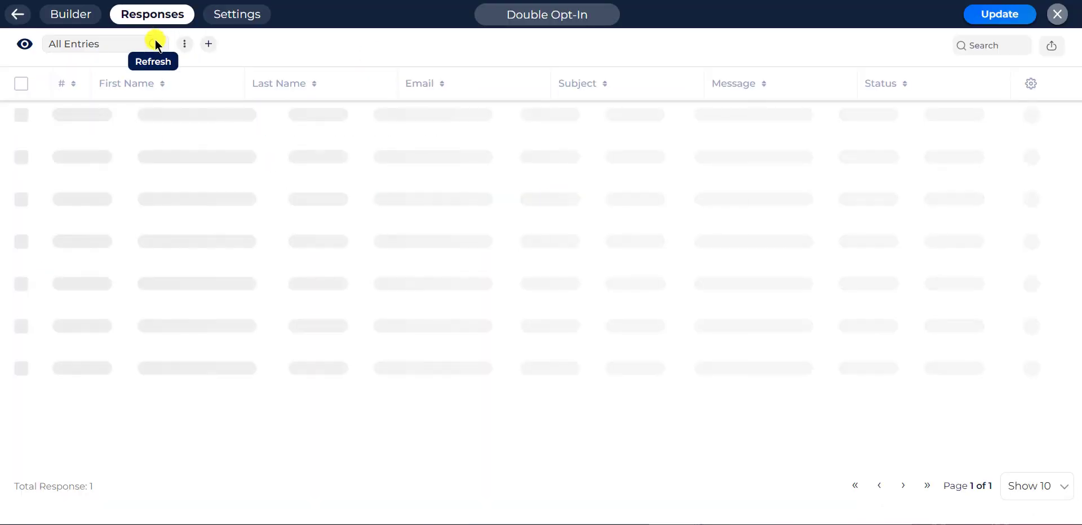
left_click_drag(947, 121, 868, 121)
left_click(868, 120)
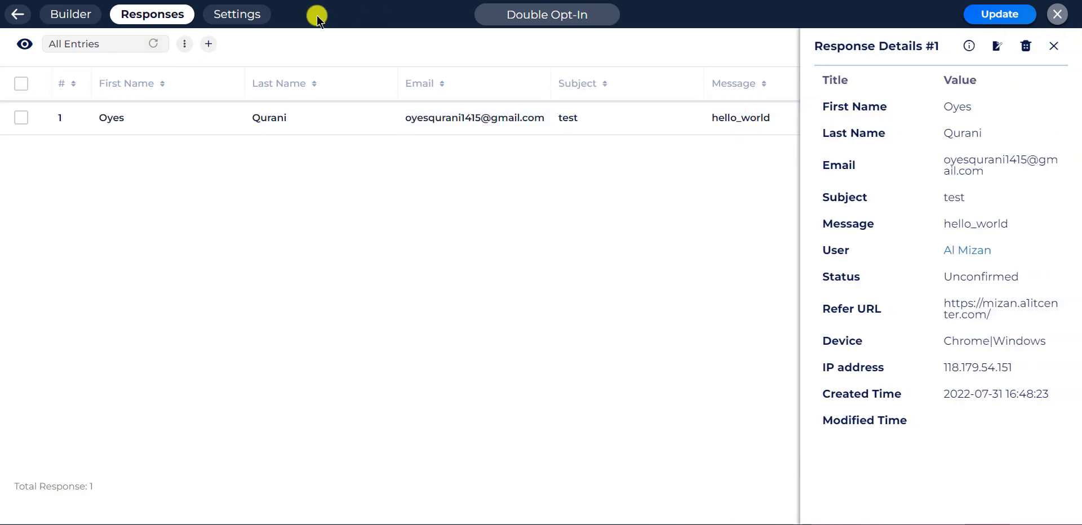
View the Google Sheet integration and confirm row 2's Email, Subjects and Message columns are still empty.
left_click(262, 14)
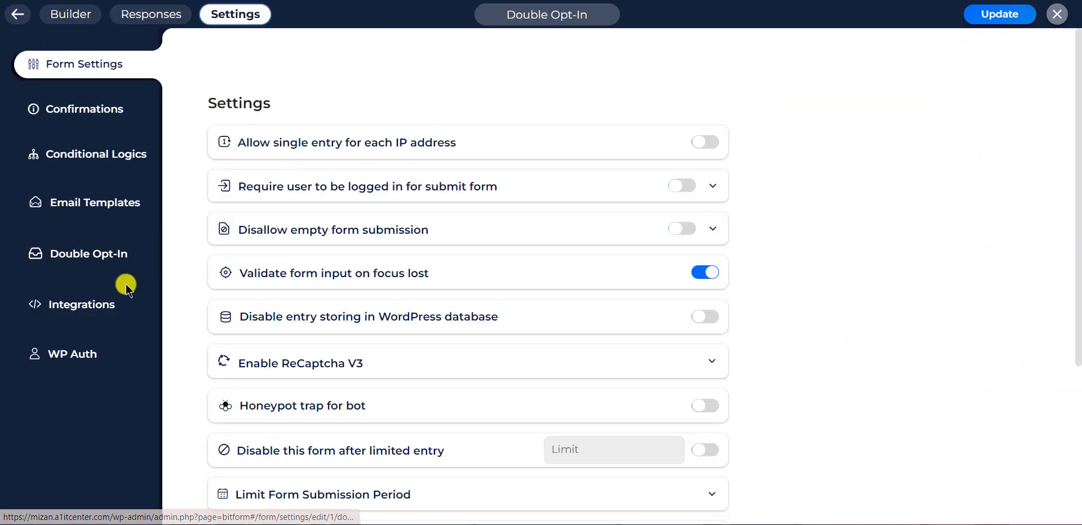
left_click(102, 309)
mouse_move(400, 211)
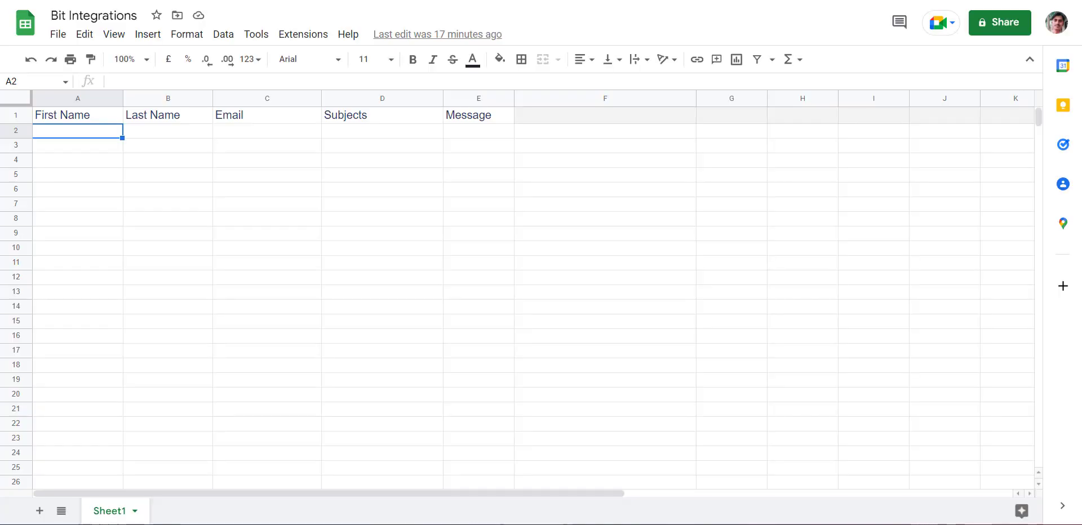
left_click(188, 131)
left_click(288, 121)
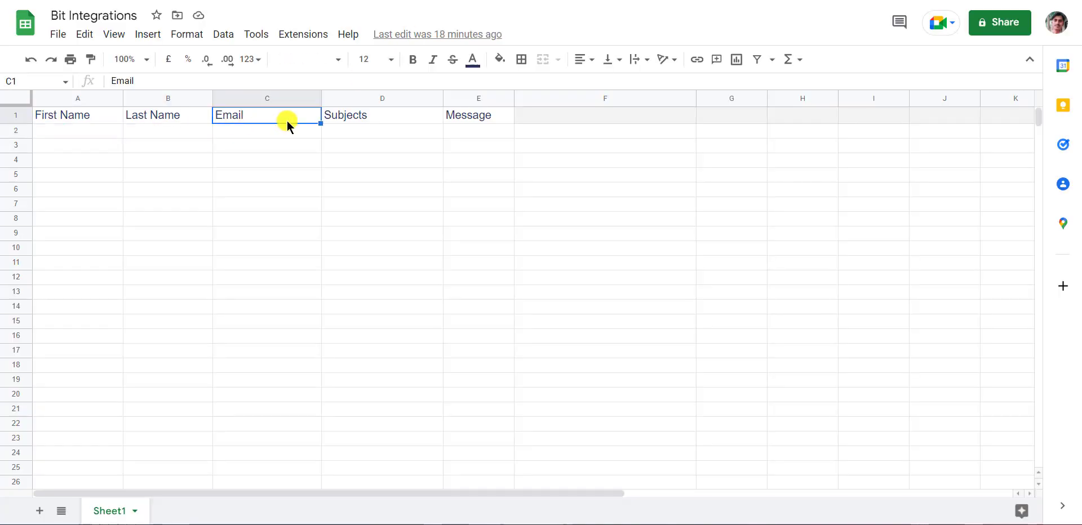
left_click(338, 126)
left_click(506, 141)
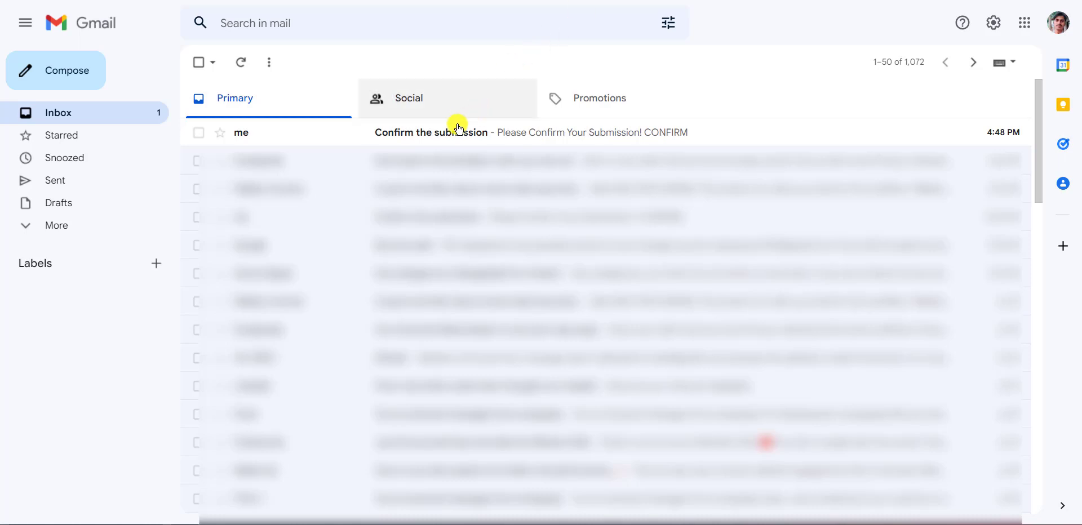
Open the 'Confirm the submission' email and confirm, reaching the Thank You page.
left_click(377, 135)
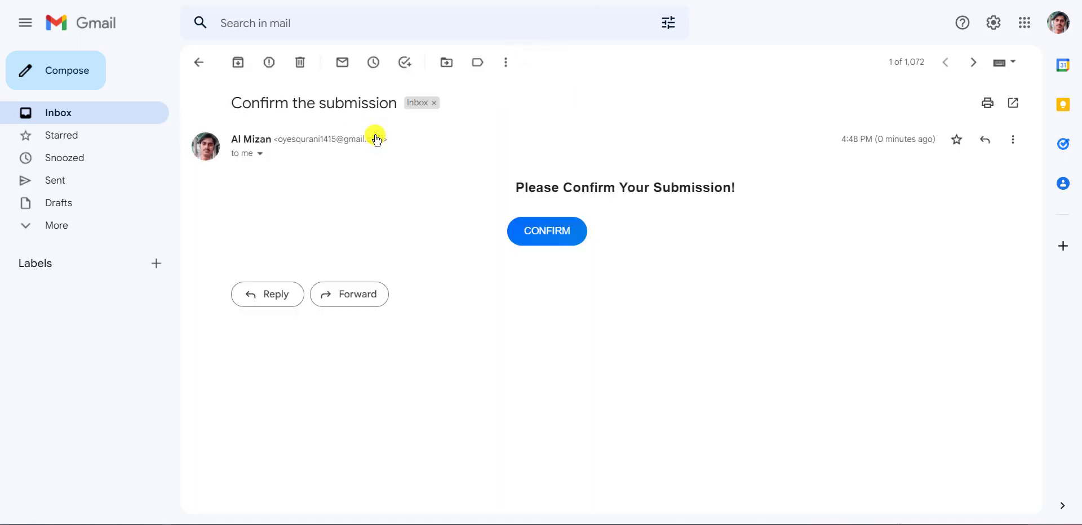
left_click(552, 235)
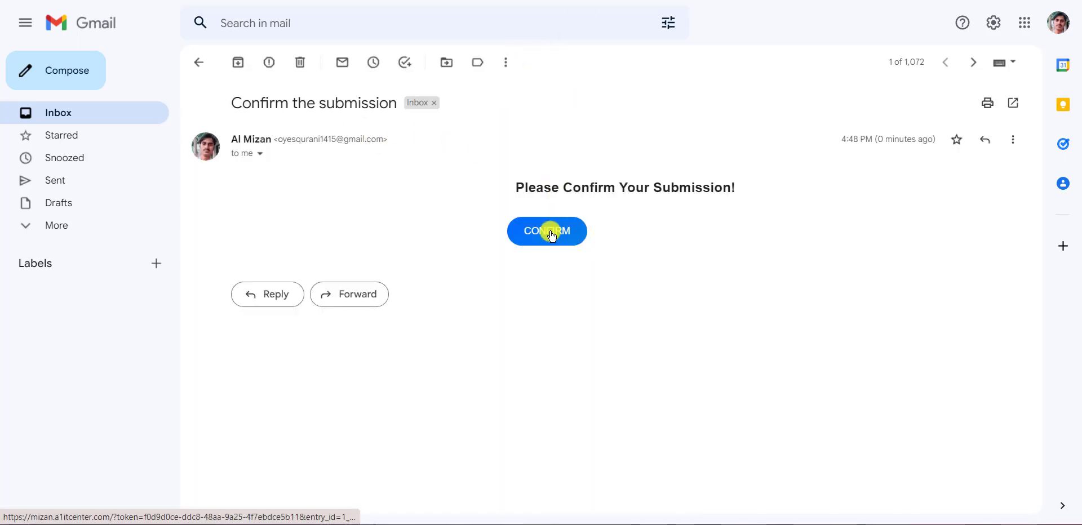
scroll(552, 235, "down", 4)
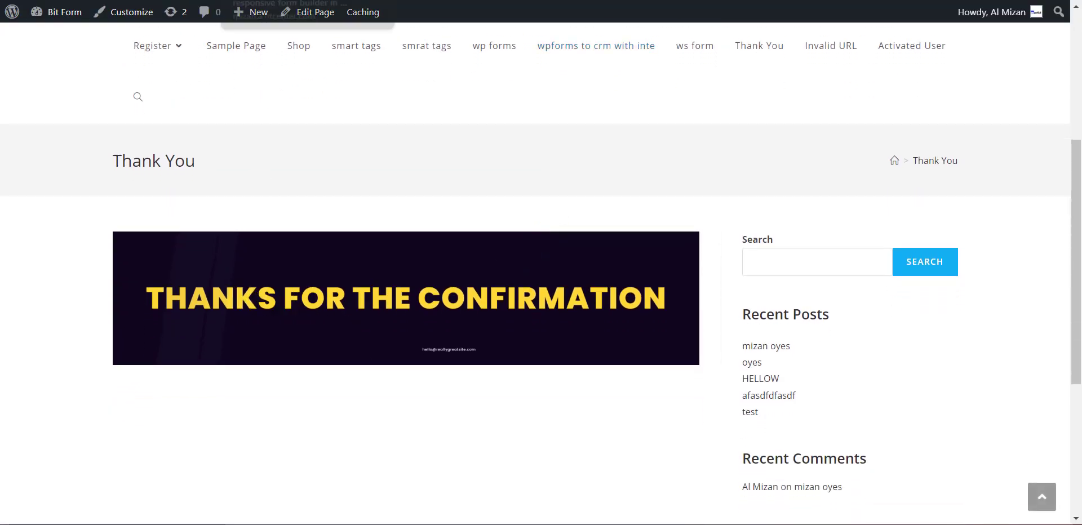
Back in Bit Form Responses, open the test entry and see its status is now Confirmed.
key("ctrl+Tab")
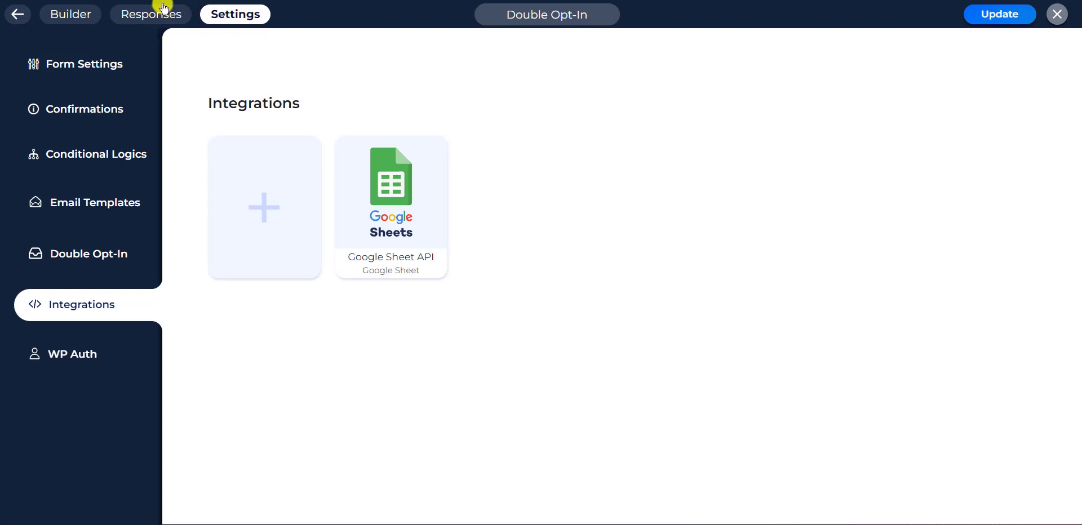
left_click(151, 19)
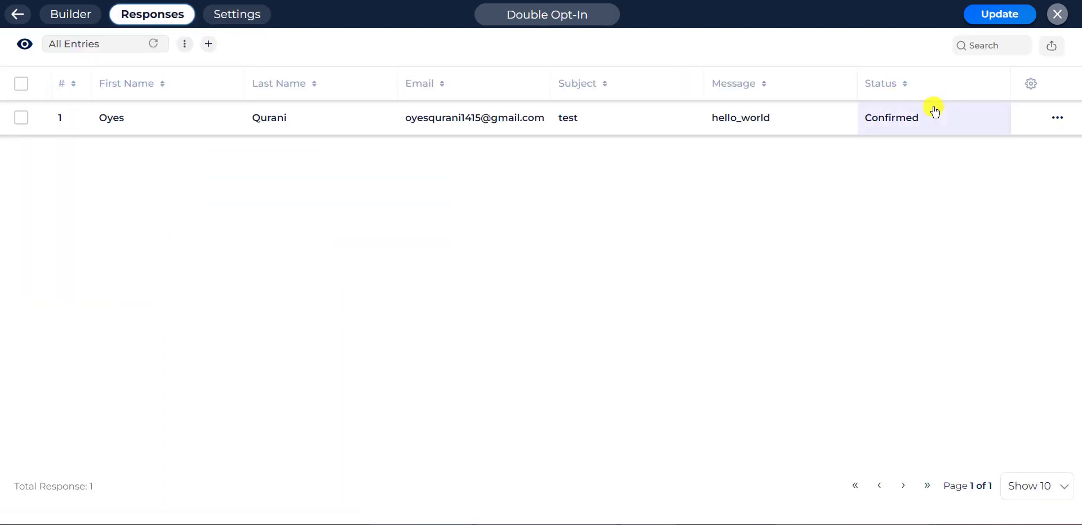
left_click_drag(937, 115, 860, 119)
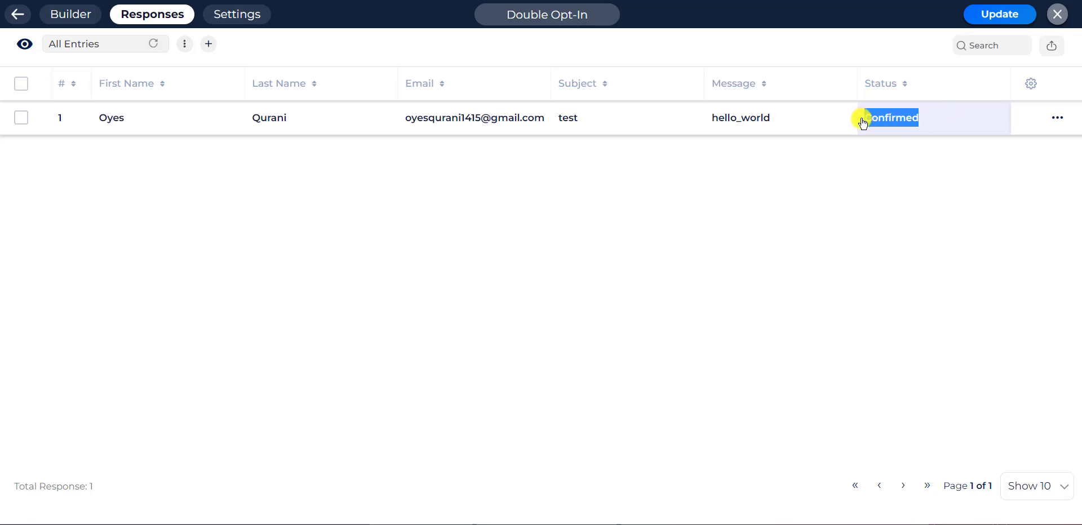
left_click(858, 119)
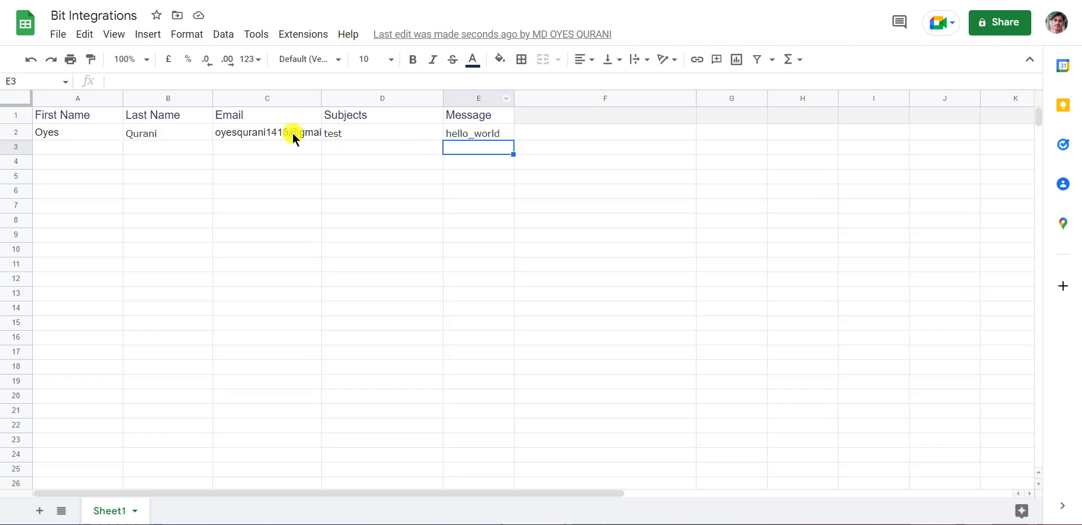
Inspect cells B2–E2 for the last name, email, subject 'test' and message 'hello_world'.
left_click(191, 137)
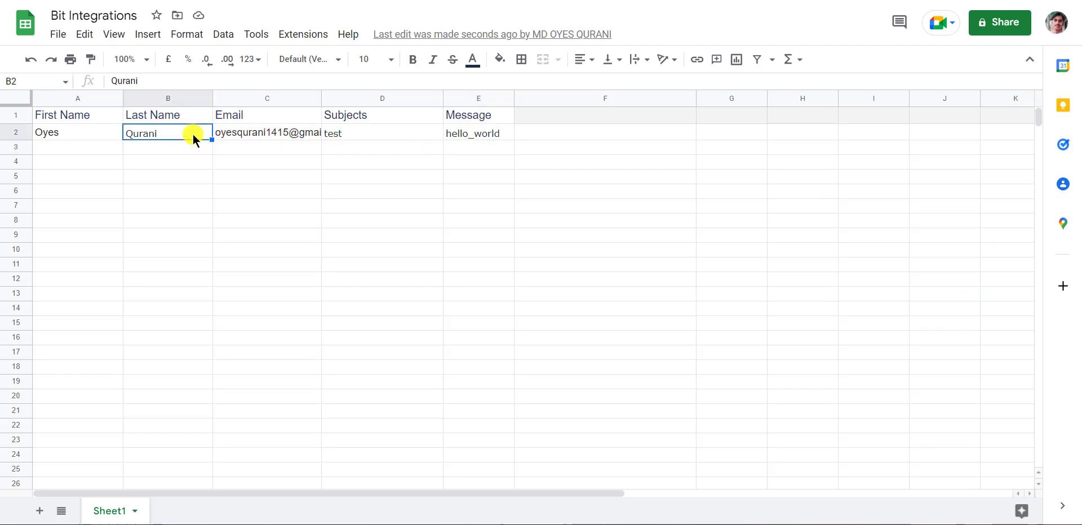
left_click(292, 135)
left_click(350, 141)
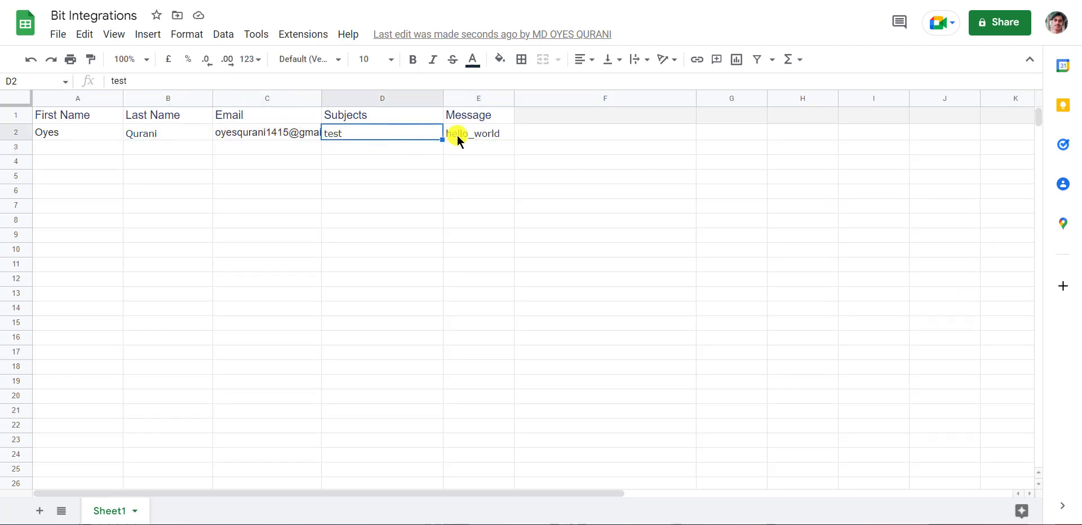
left_click(505, 135)
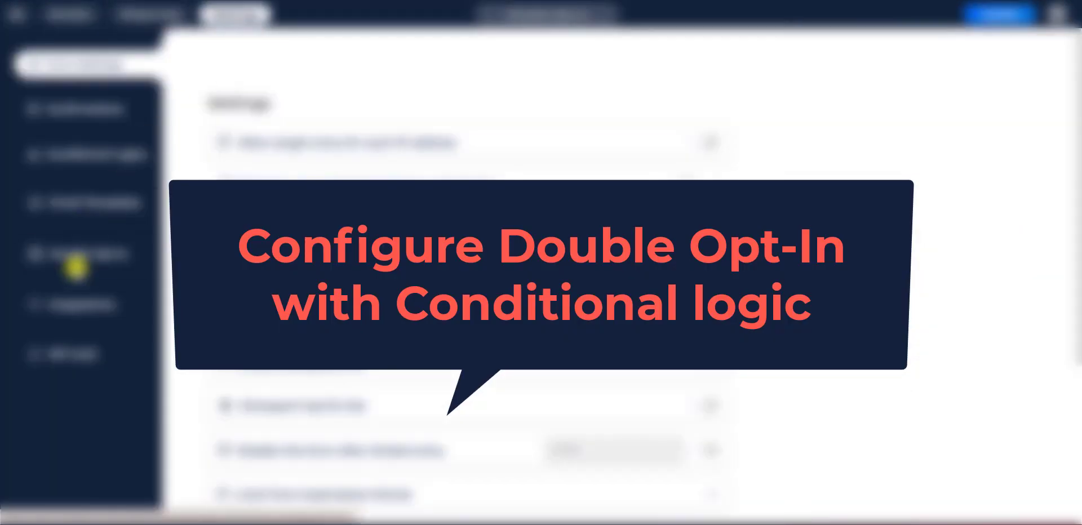
Switch off the default double opt-in confirmation template, save, and open the Email Templates list.
left_click(79, 259)
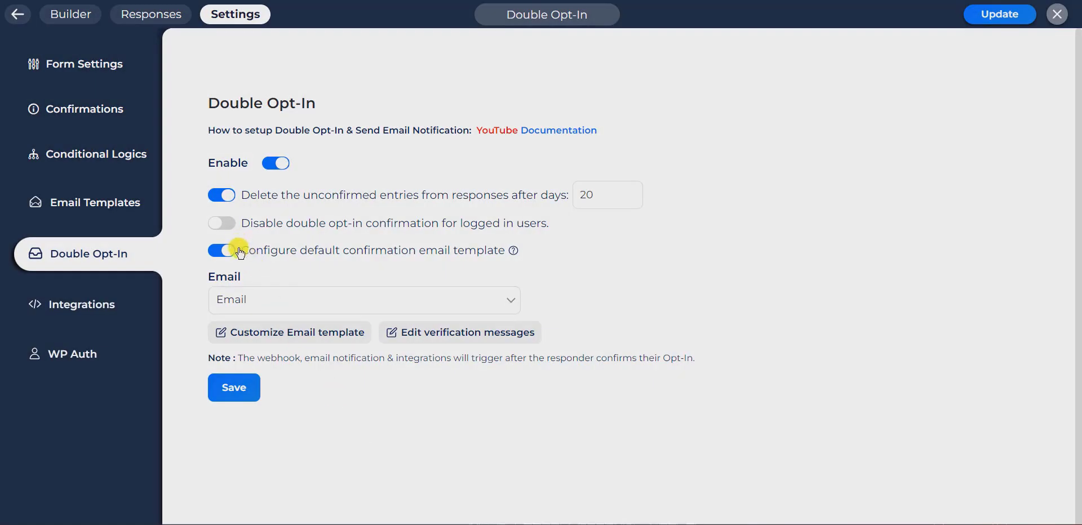
left_click_drag(241, 254, 507, 255)
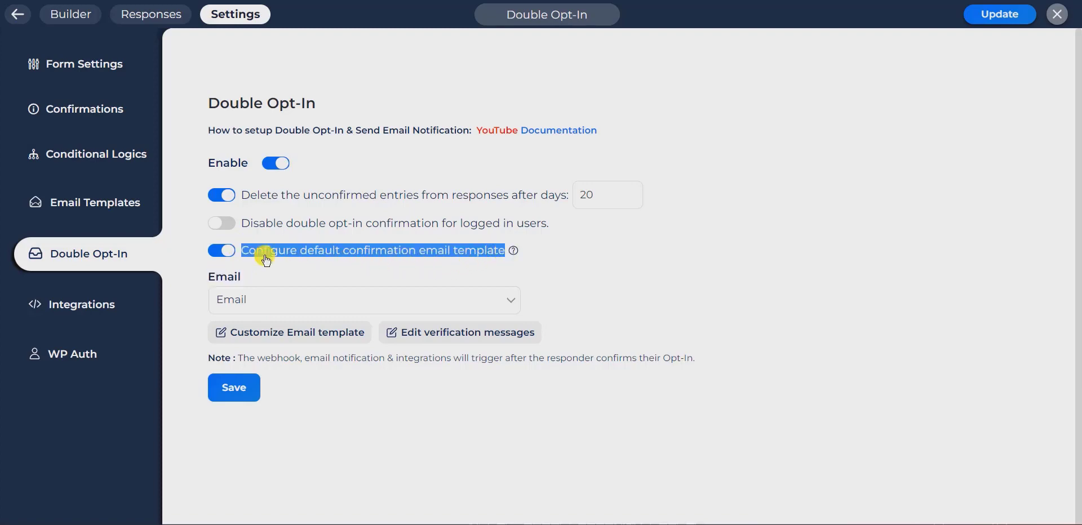
left_click(222, 251)
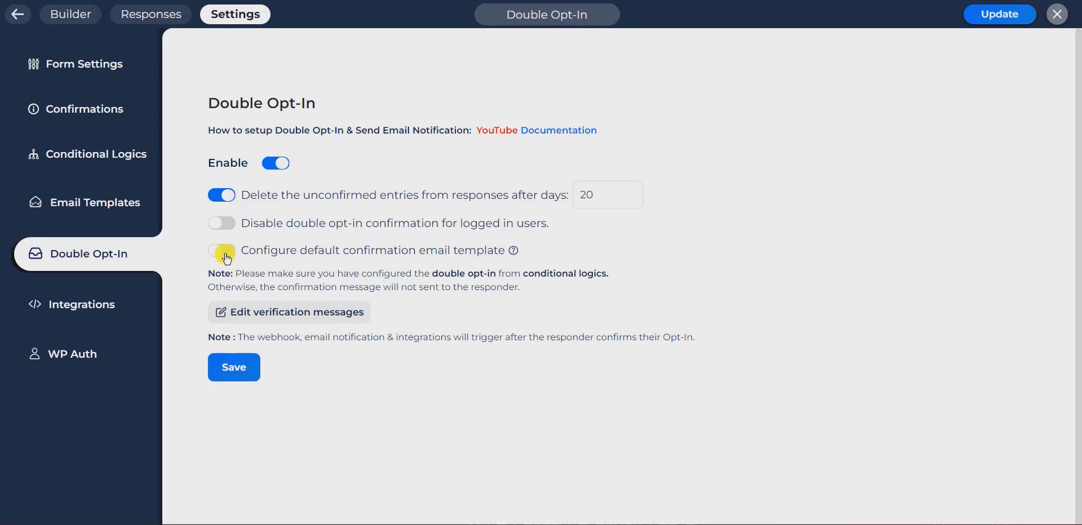
left_click(229, 379)
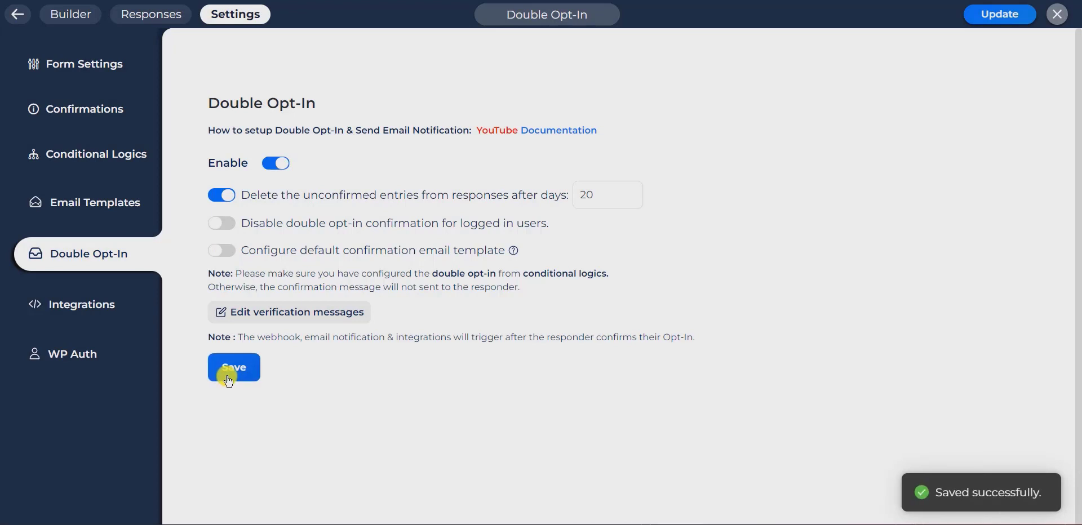
left_click(70, 201)
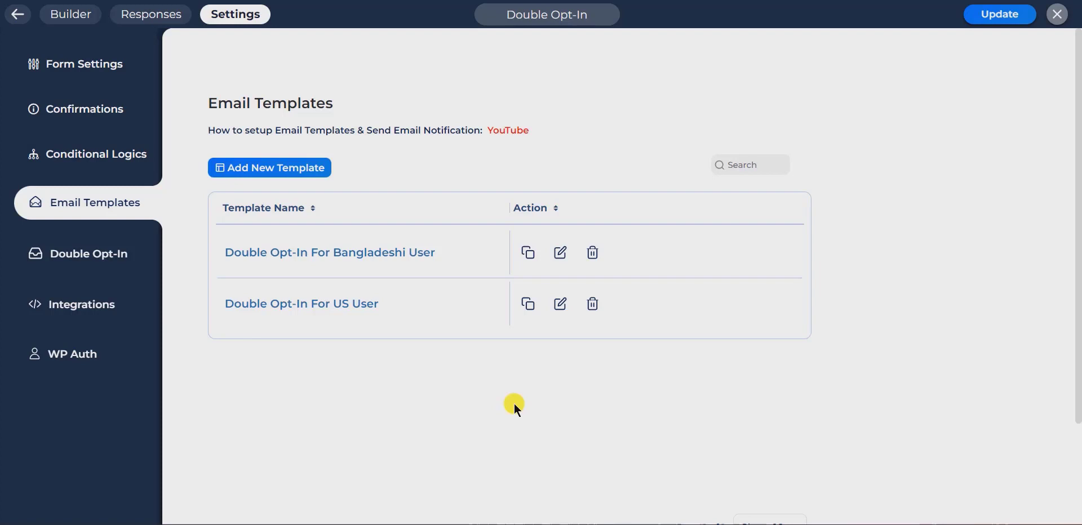
Prefix the US User template heading with 'Hello', the First Name field and a comma, then update it.
left_click(561, 308)
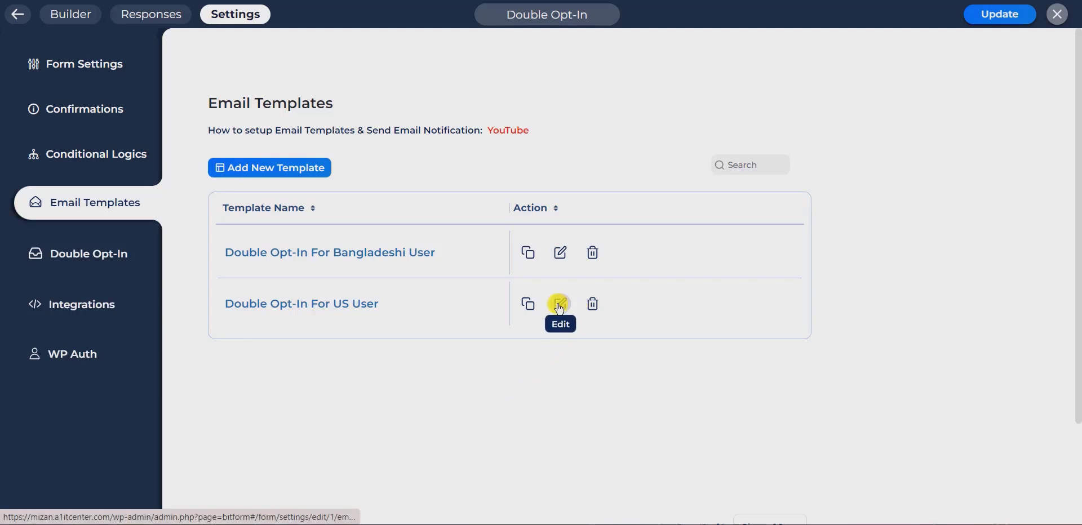
left_click(382, 309)
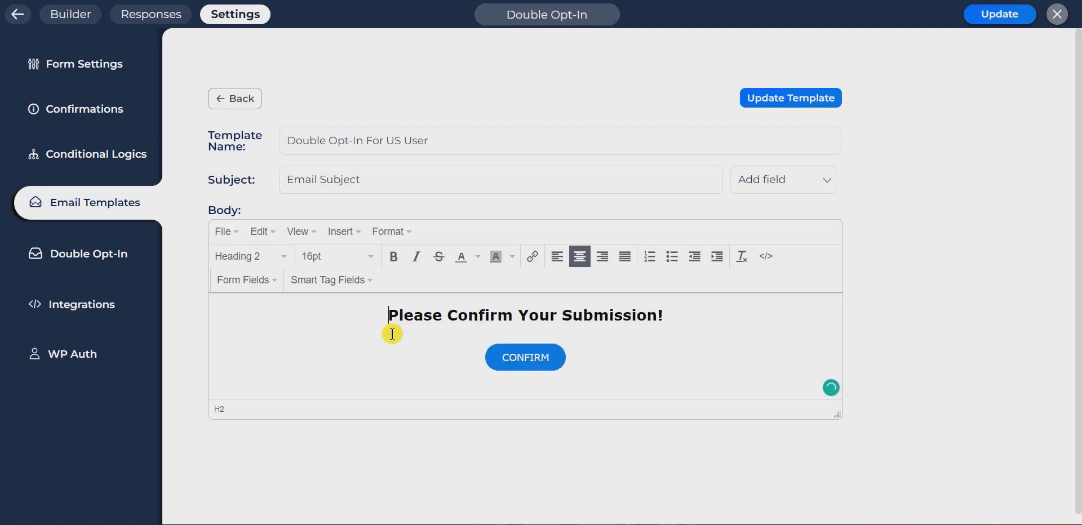
type("Hello")
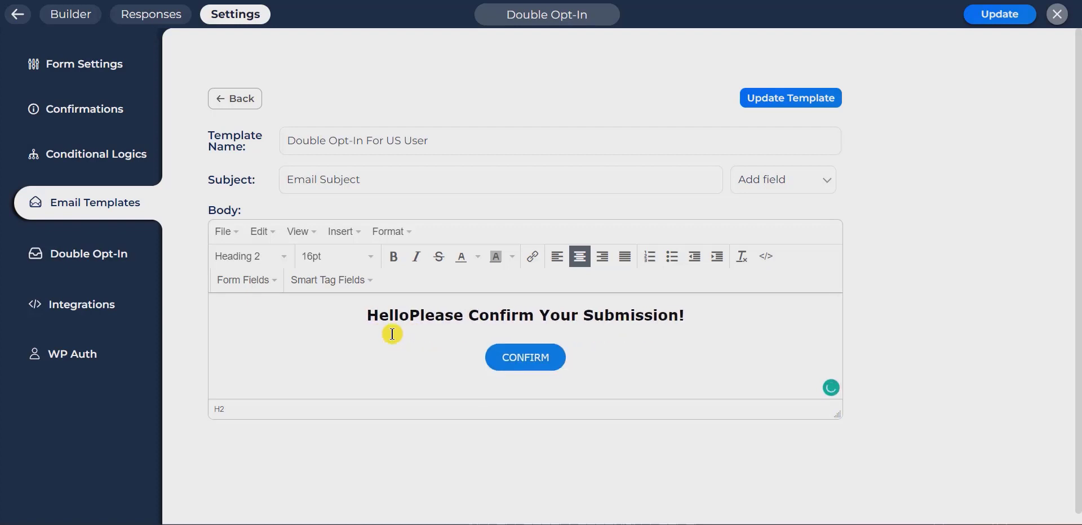
left_click(265, 280)
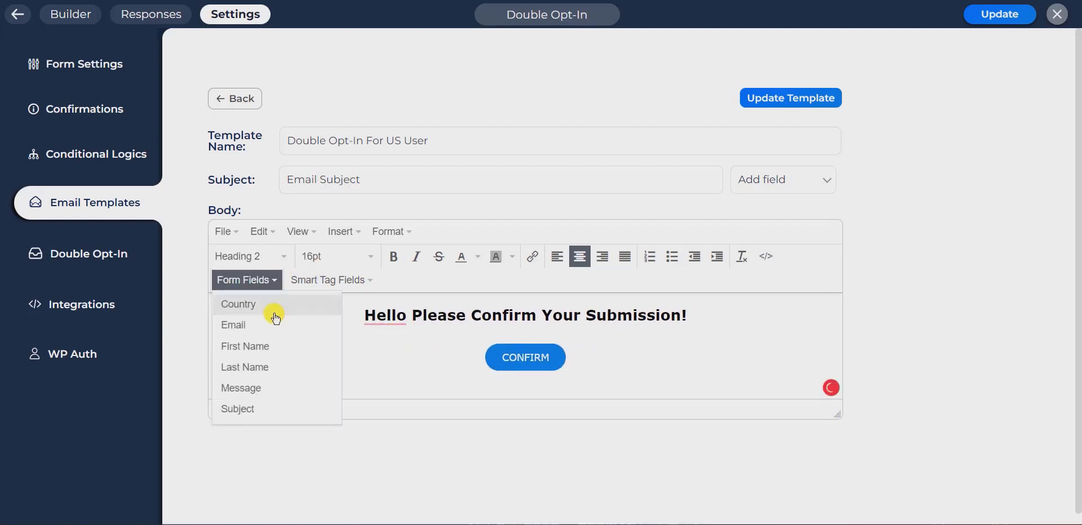
left_click(260, 358)
type(",")
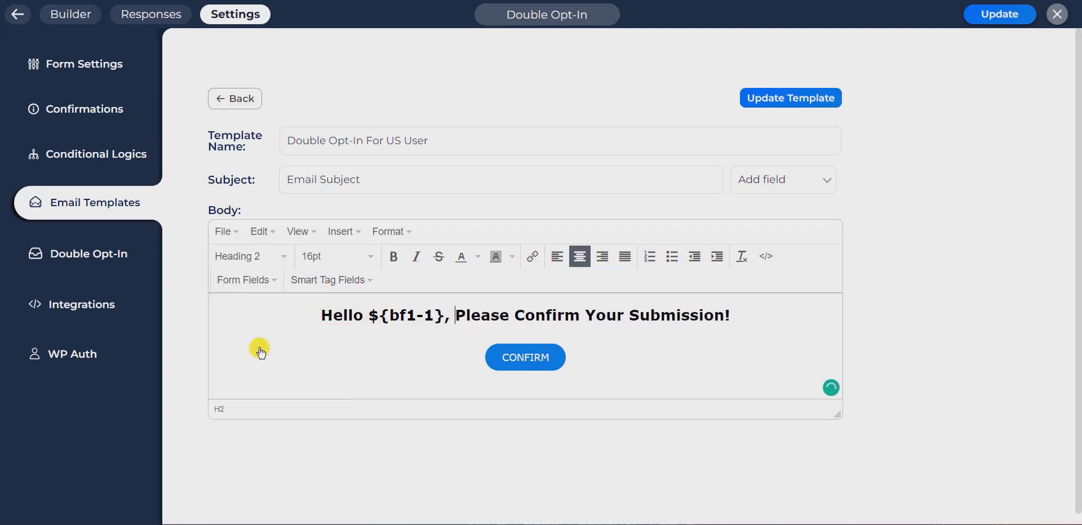
left_click(768, 259)
left_click_drag(434, 371, 833, 365)
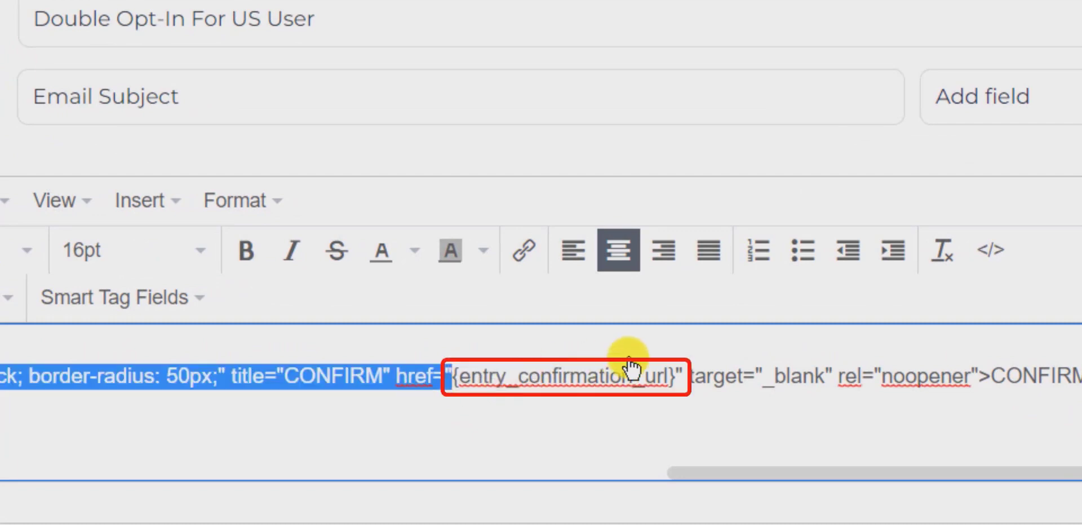
left_click_drag(451, 376, 682, 388)
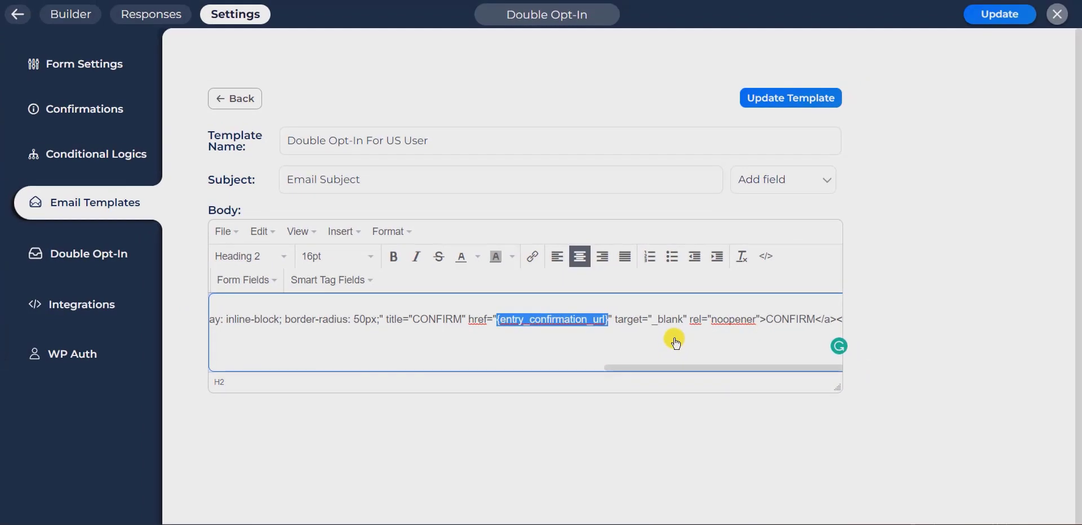
left_click(806, 99)
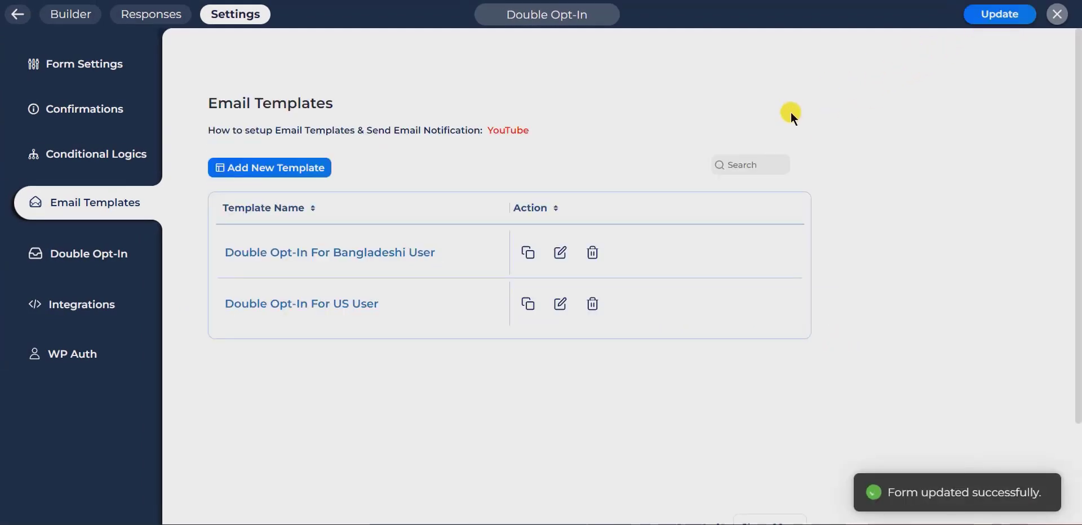
left_click(564, 259)
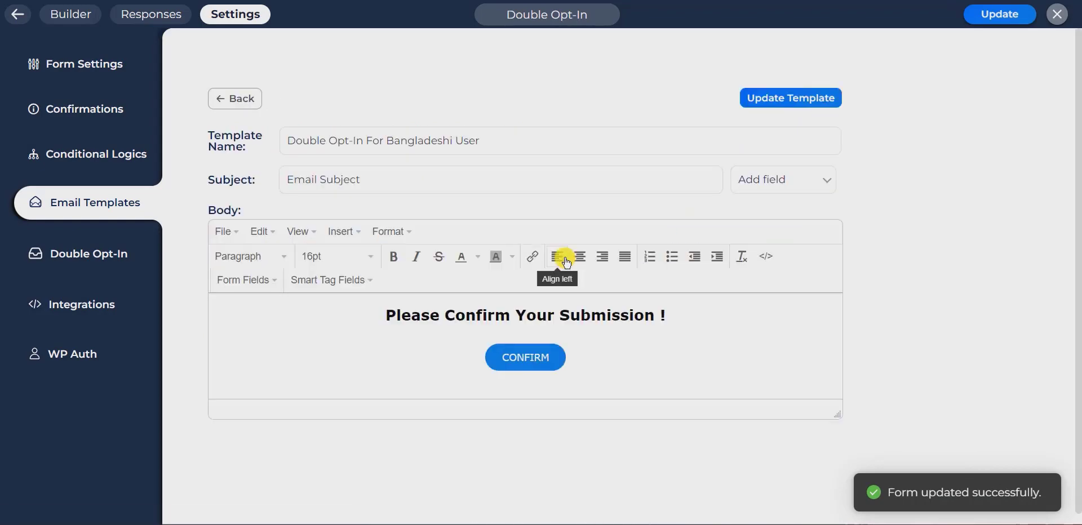
left_click(771, 257)
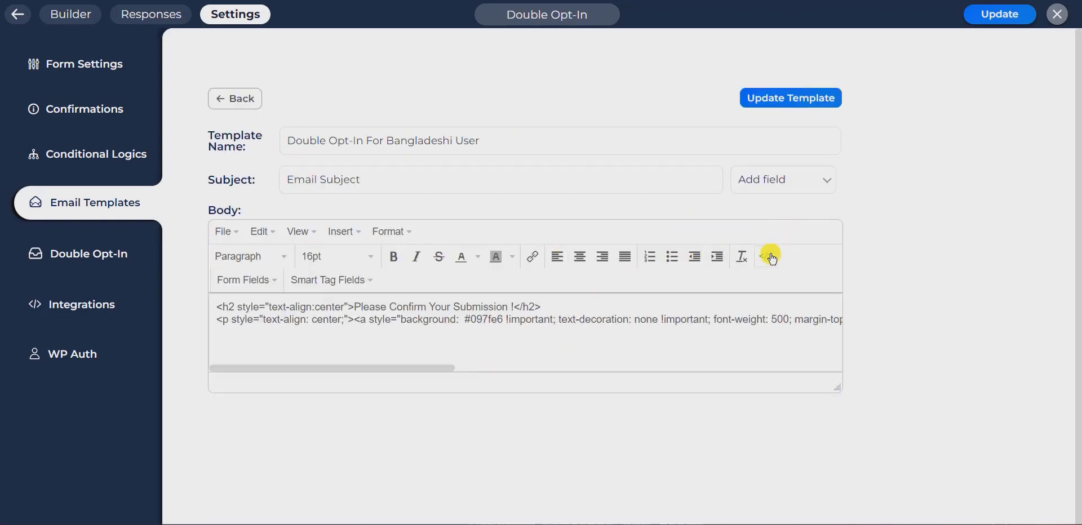
left_click_drag(372, 372, 738, 371)
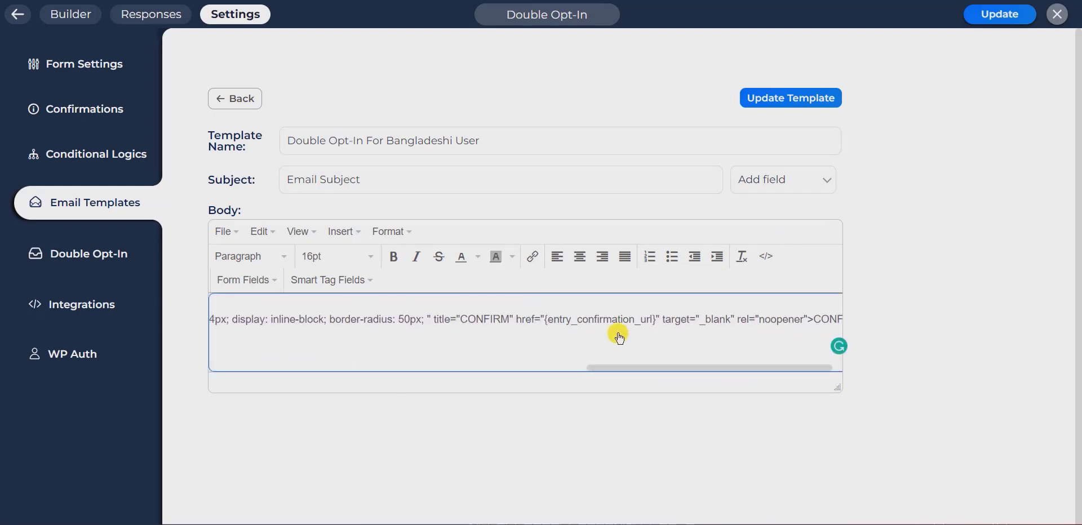
left_click_drag(545, 355, 713, 357)
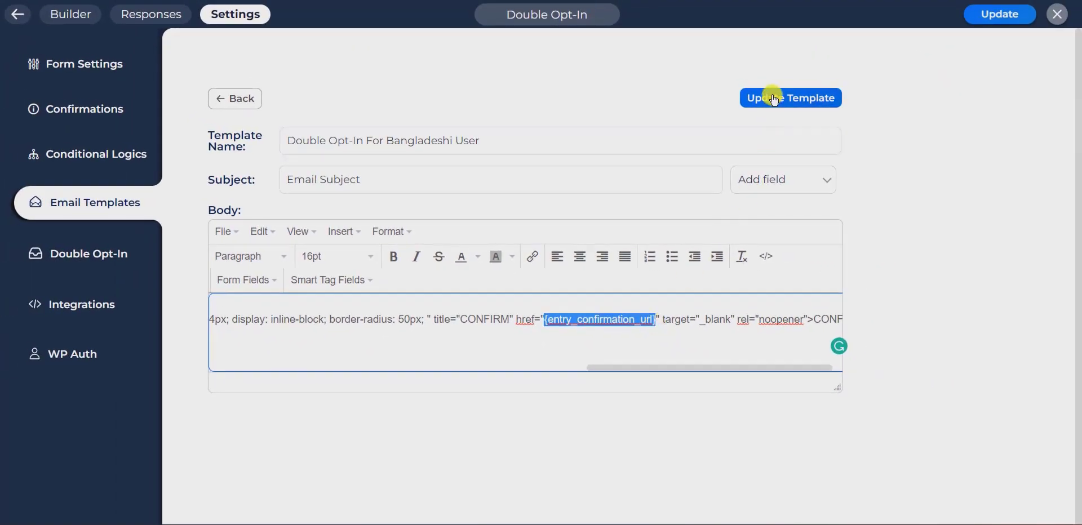
left_click(770, 100)
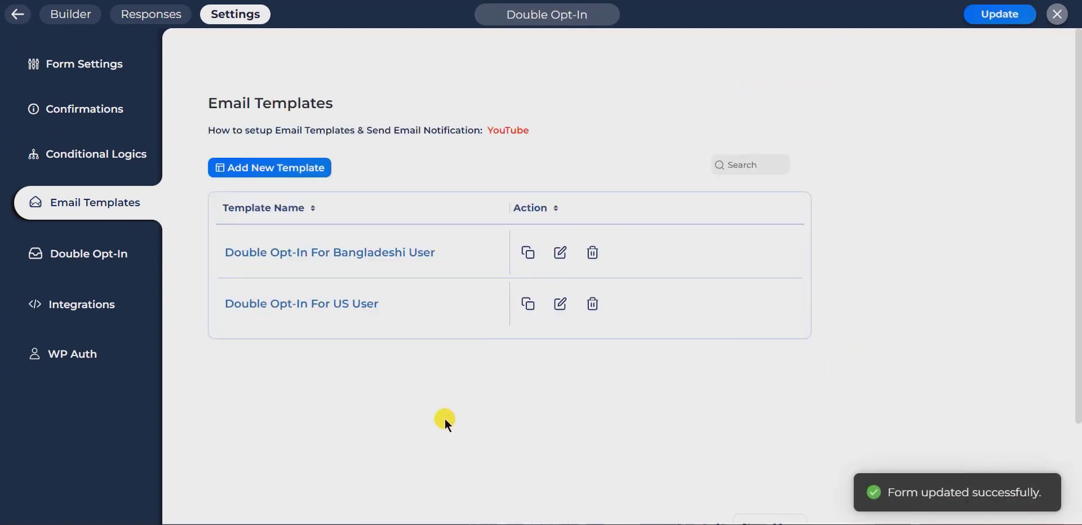
Expand the Show Success Message rule in Conditional Logics and set its Action Behaviour to Condition.
left_click(118, 163)
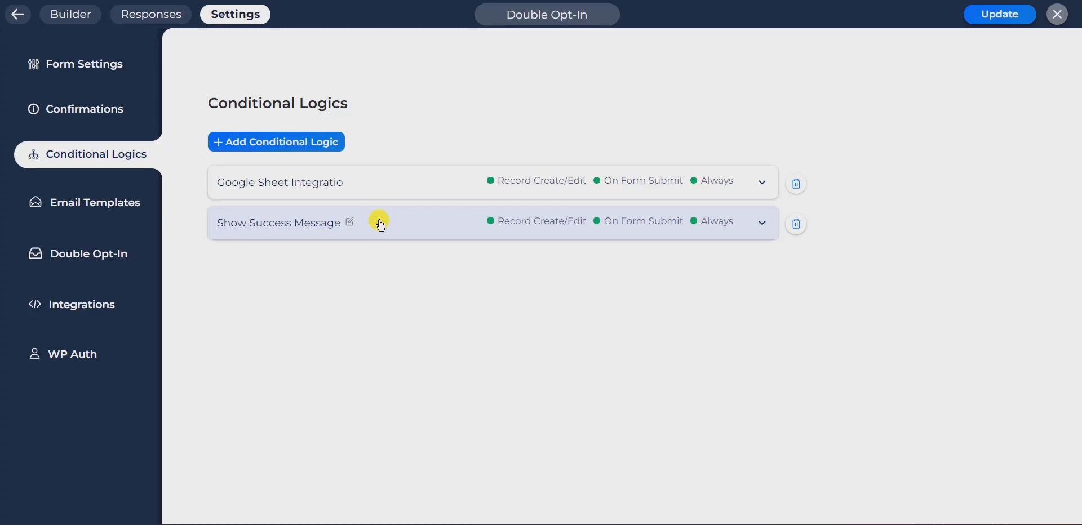
left_click(379, 224)
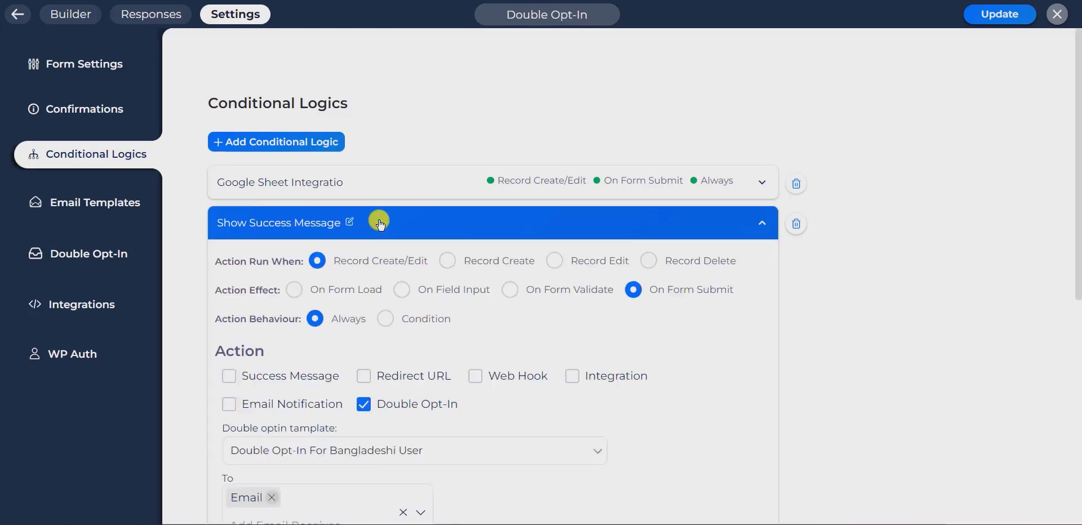
scroll(380, 217, "down", 1)
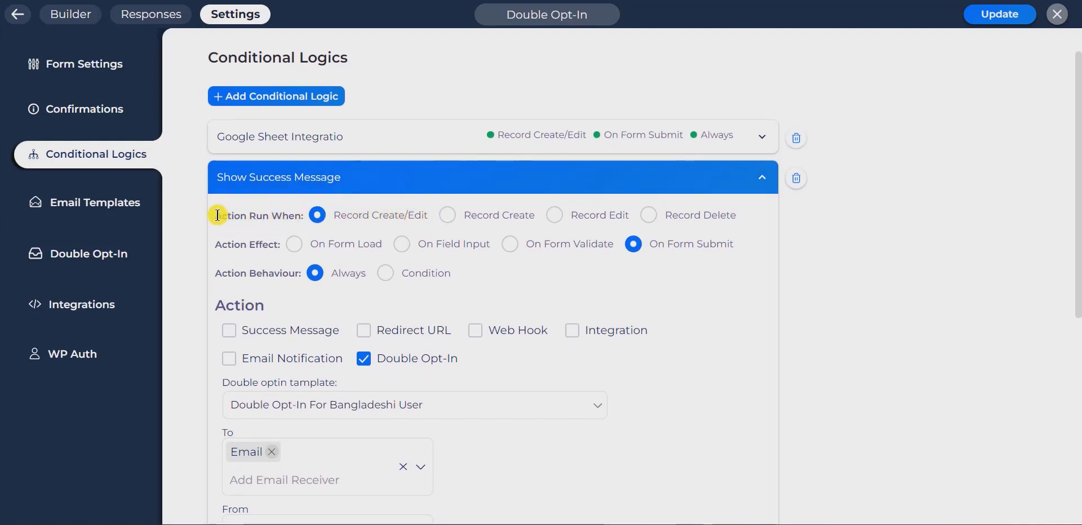
left_click_drag(216, 215, 281, 224)
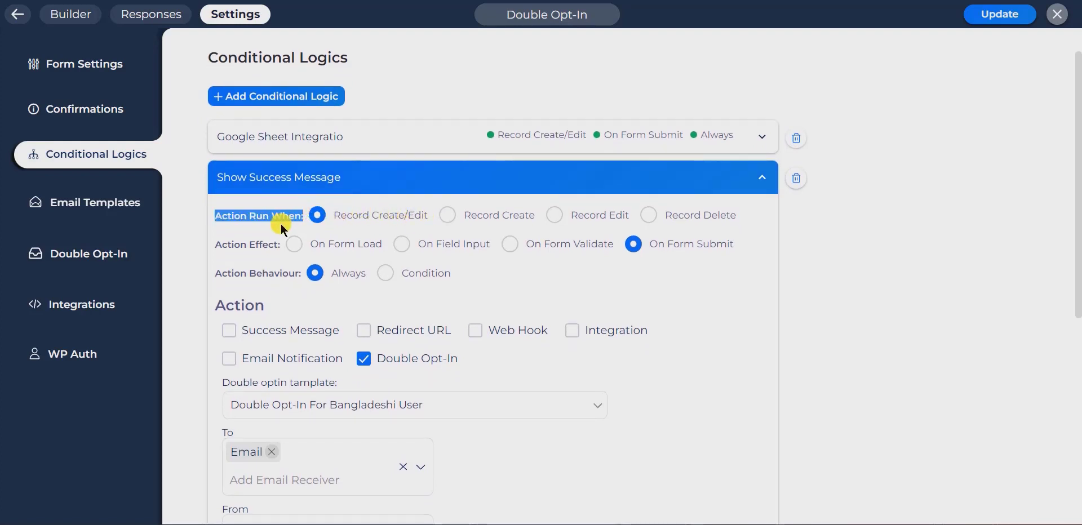
left_click(281, 224)
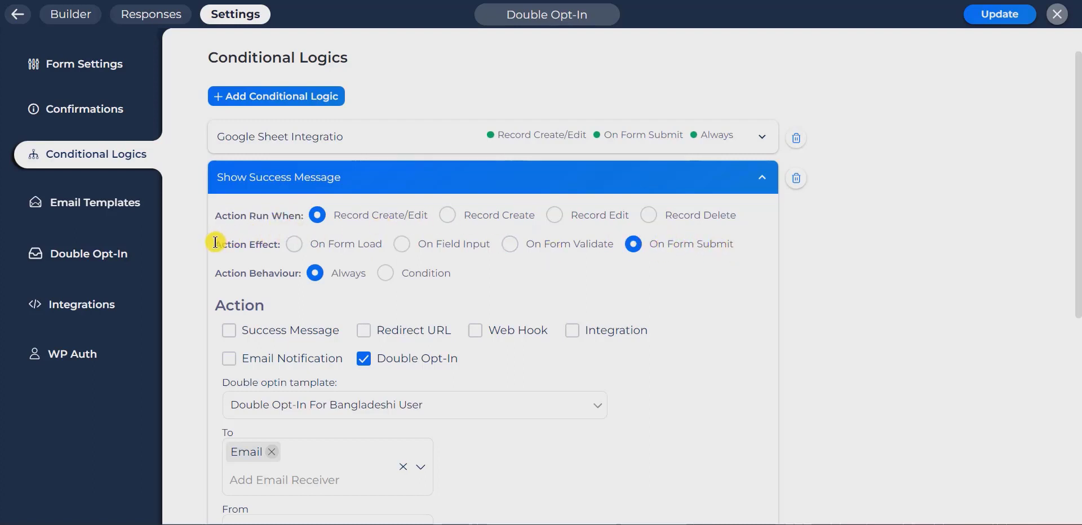
left_click_drag(214, 246, 279, 245)
left_click(287, 266)
left_click(384, 275)
left_click_drag(217, 272, 354, 282)
left_click(354, 282)
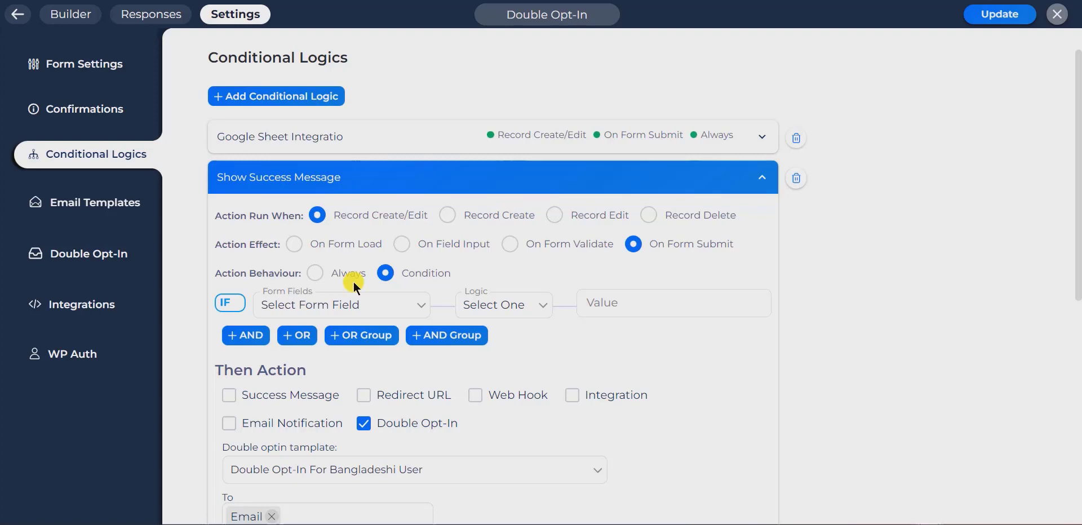
Set the rule's IF condition to Country Equal Bangladesh.
left_click(363, 305)
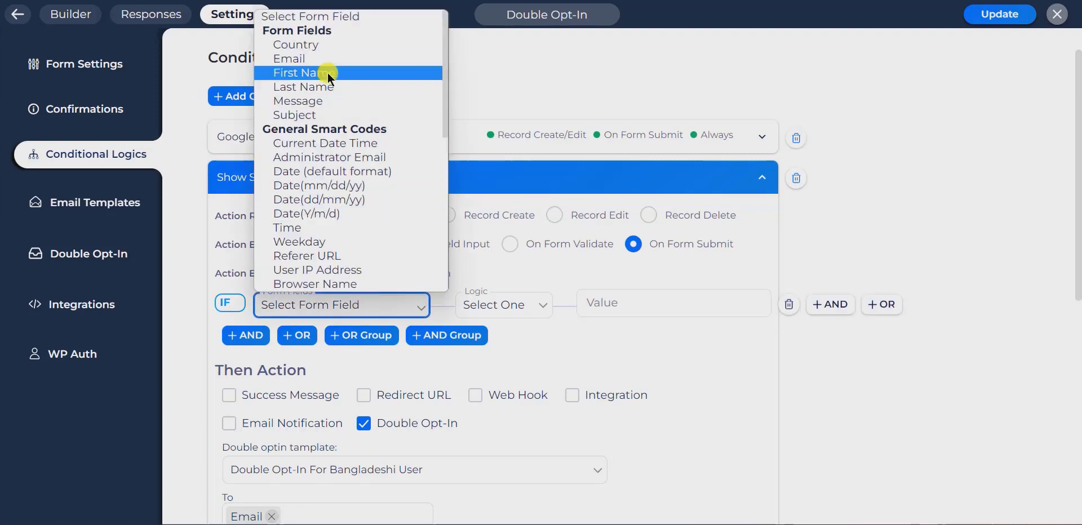
left_click(318, 46)
left_click(521, 306)
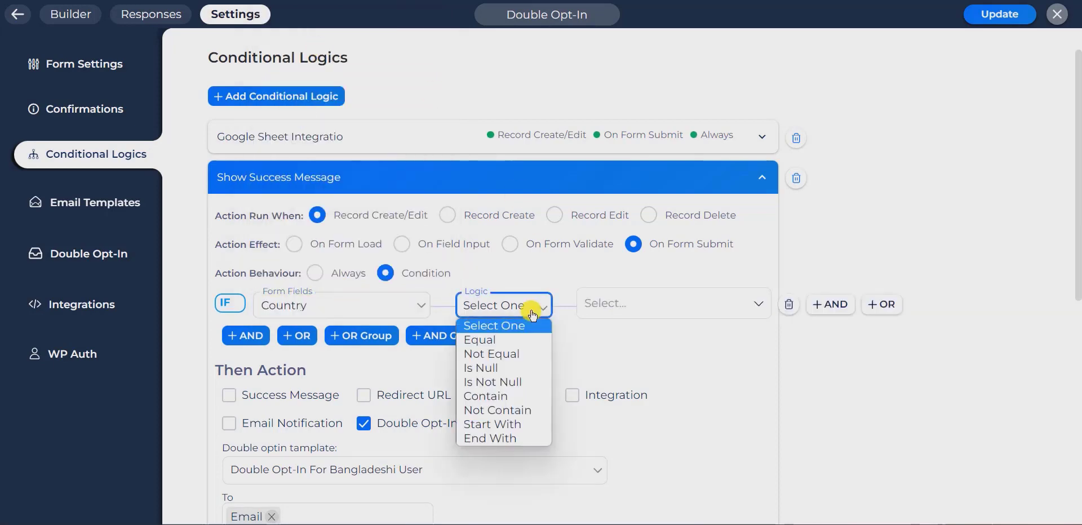
left_click(508, 345)
left_click(626, 306)
left_click(621, 334)
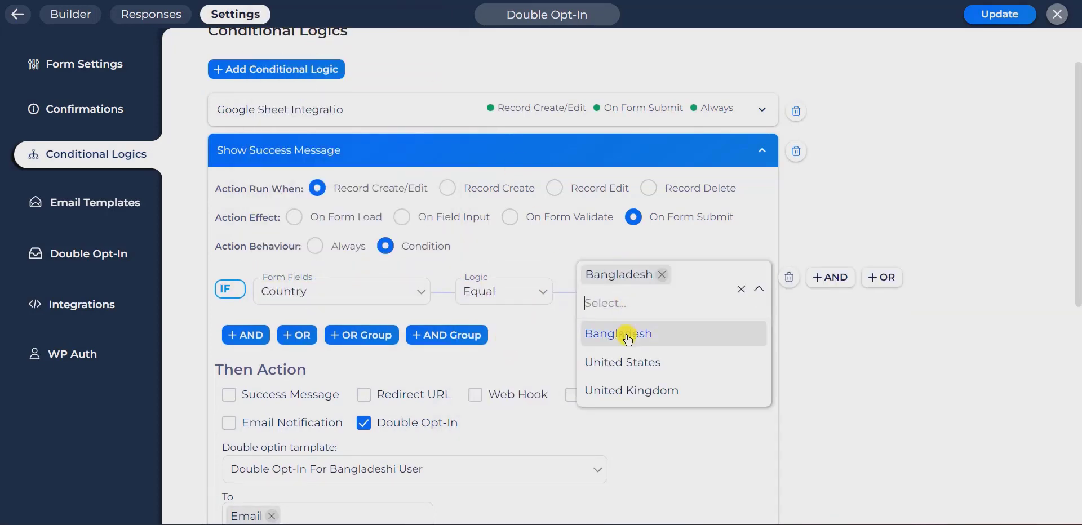
left_click(550, 343)
scroll(550, 342, "down", 1)
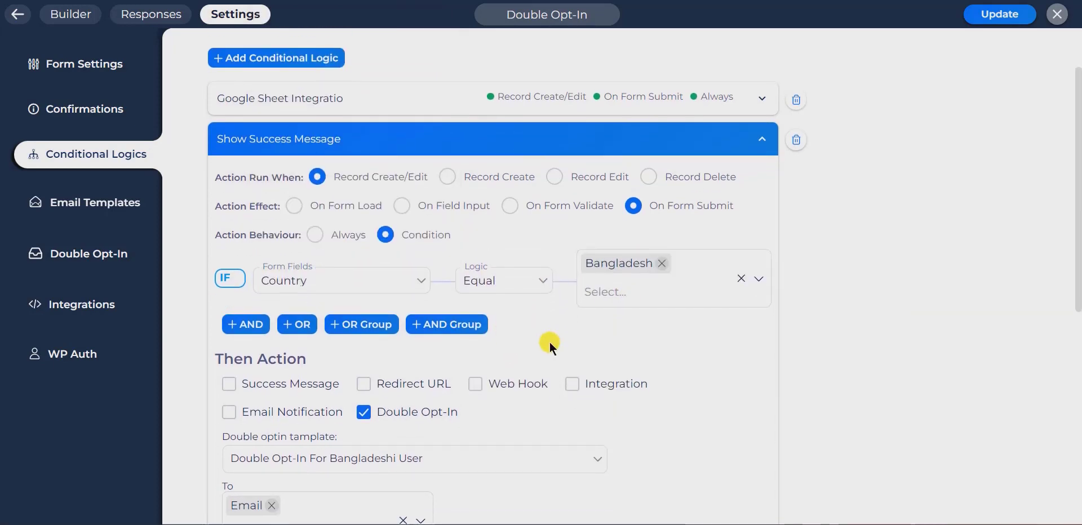
Re-enable Double Opt-In and choose the Double Opt-In For Bangladeshi User template.
left_click(362, 408)
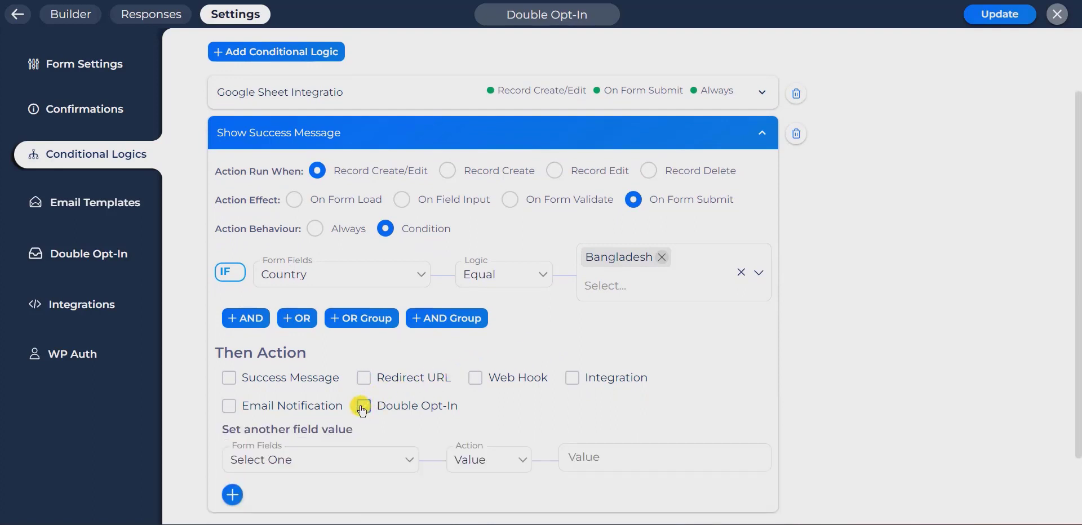
left_click(364, 407)
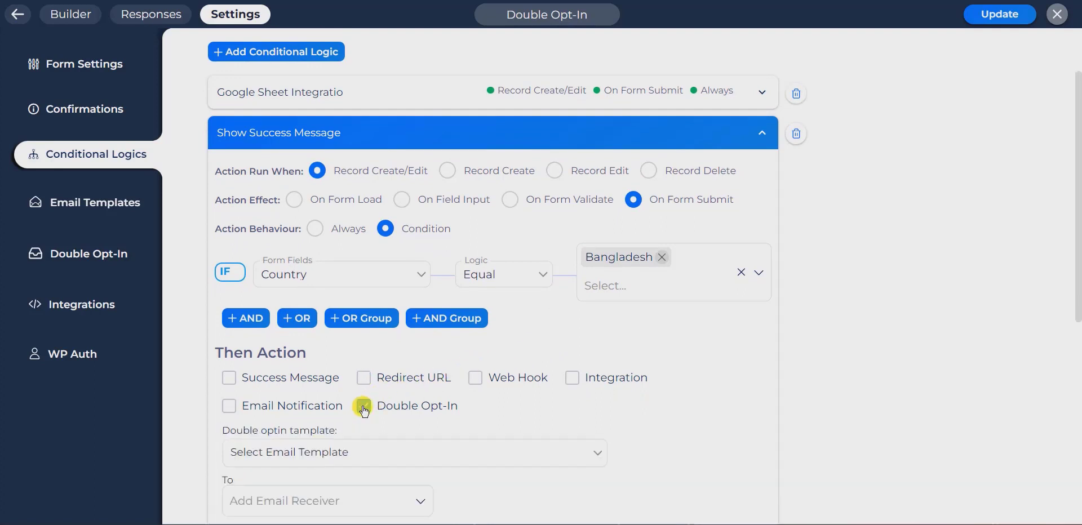
scroll(363, 404, "down", 5)
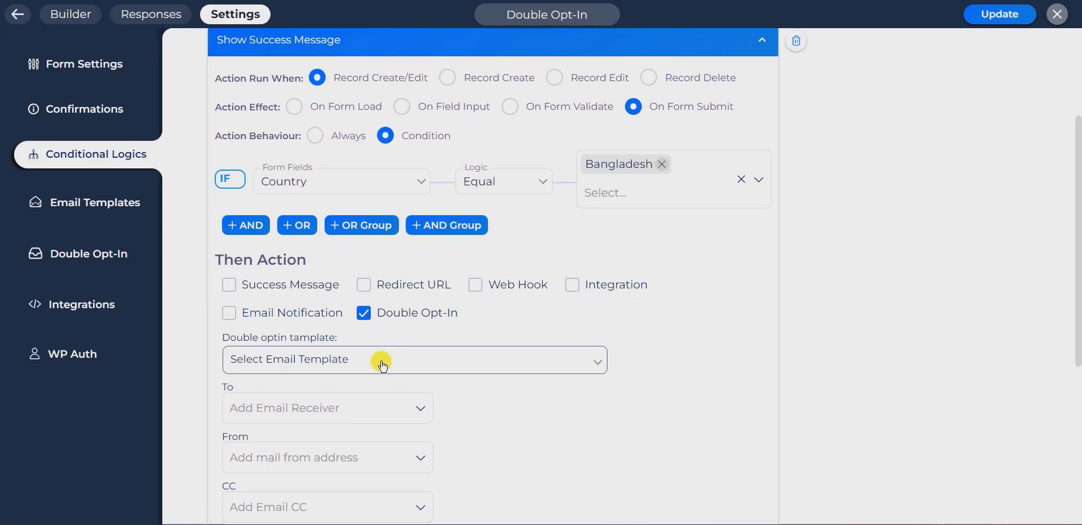
left_click(383, 367)
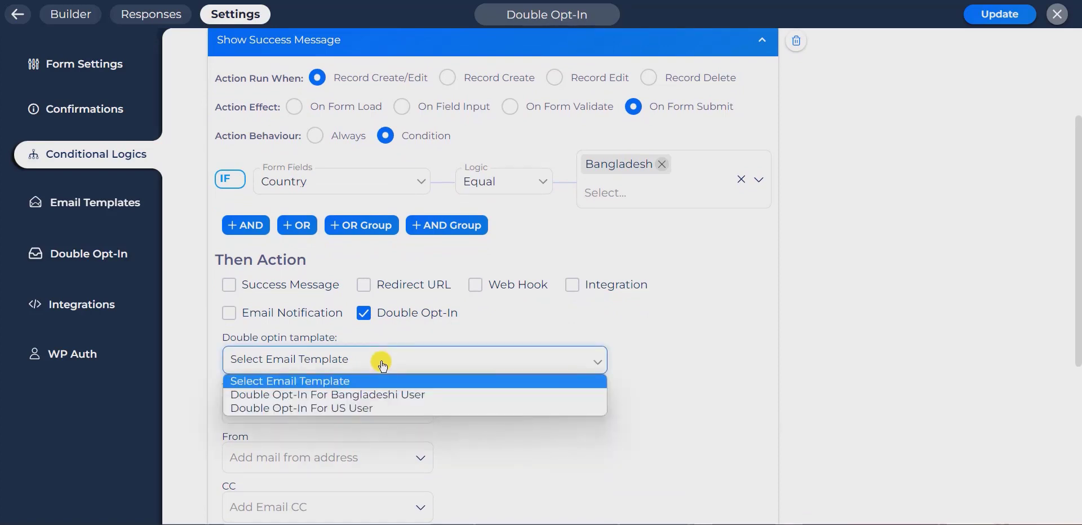
left_click(354, 397)
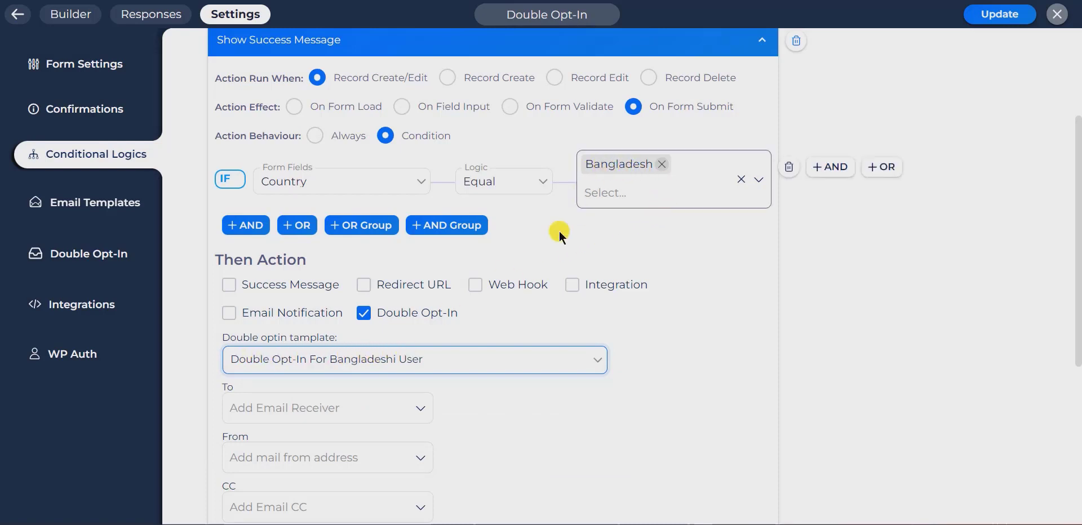
Send the Bangladesh opt-in email to the submitted Email field.
scroll(492, 350, "down", 2)
left_click(355, 337)
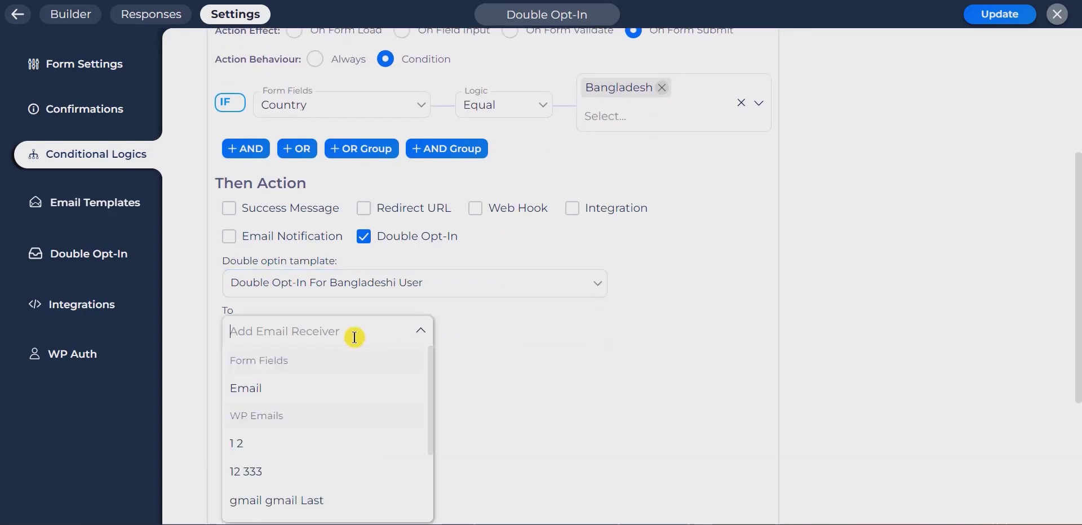
left_click(267, 393)
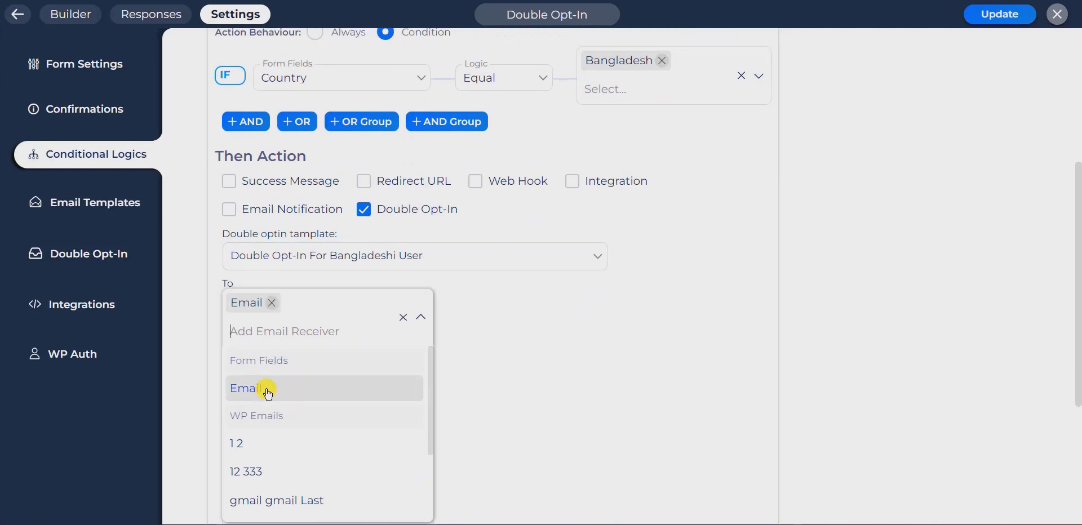
left_click(532, 319)
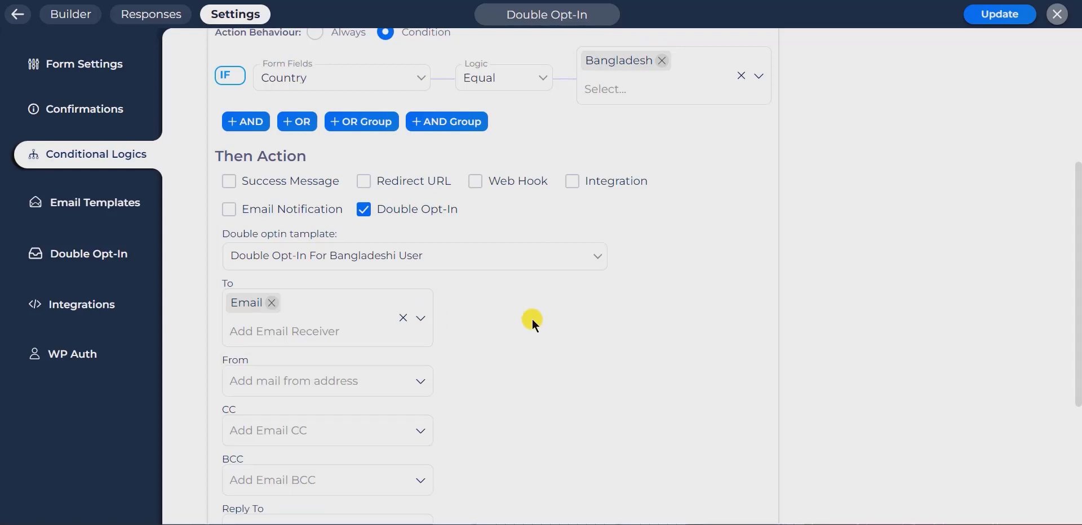
Pick the sender address and use that same address as Reply To.
scroll(533, 319, "down", 1)
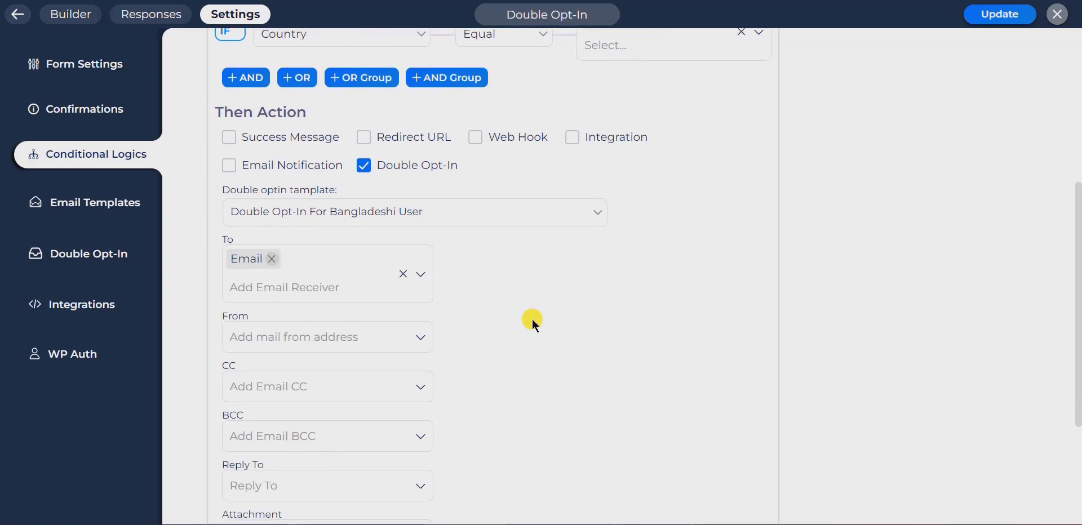
left_click(338, 334)
scroll(322, 442, "down", 4)
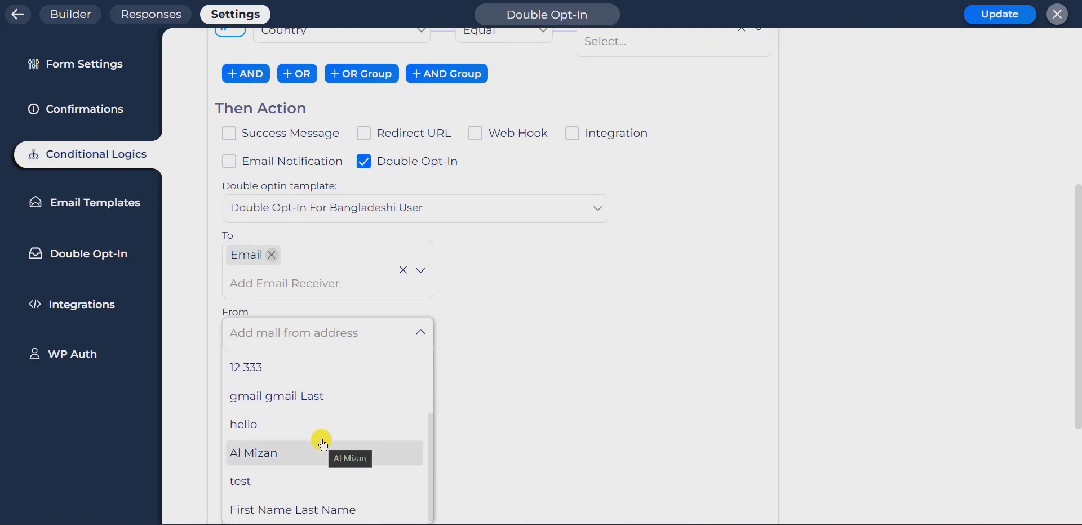
left_click(334, 451)
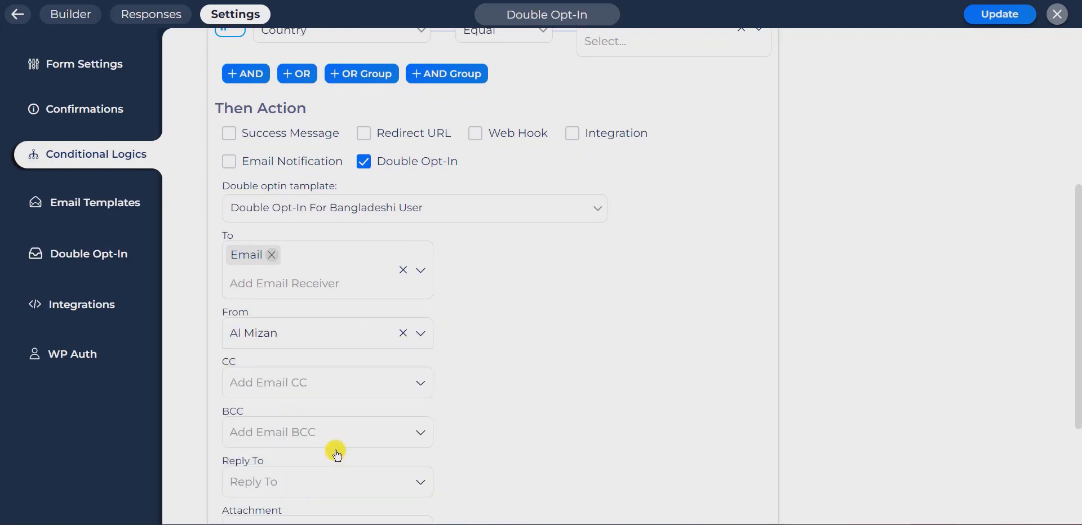
scroll(546, 371, "down", 2)
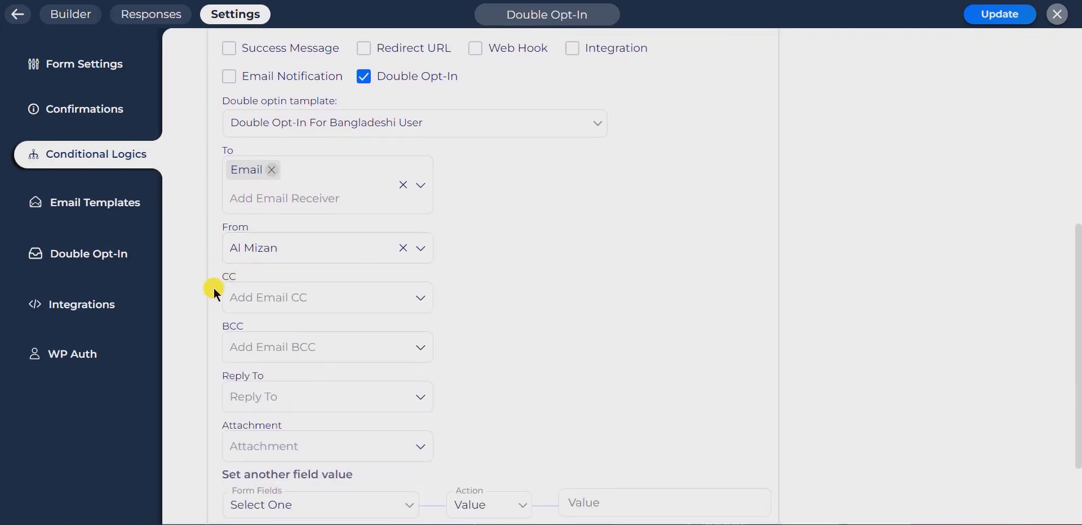
left_click_drag(223, 275, 213, 326)
scroll(314, 367, "down", 1)
left_click(349, 334)
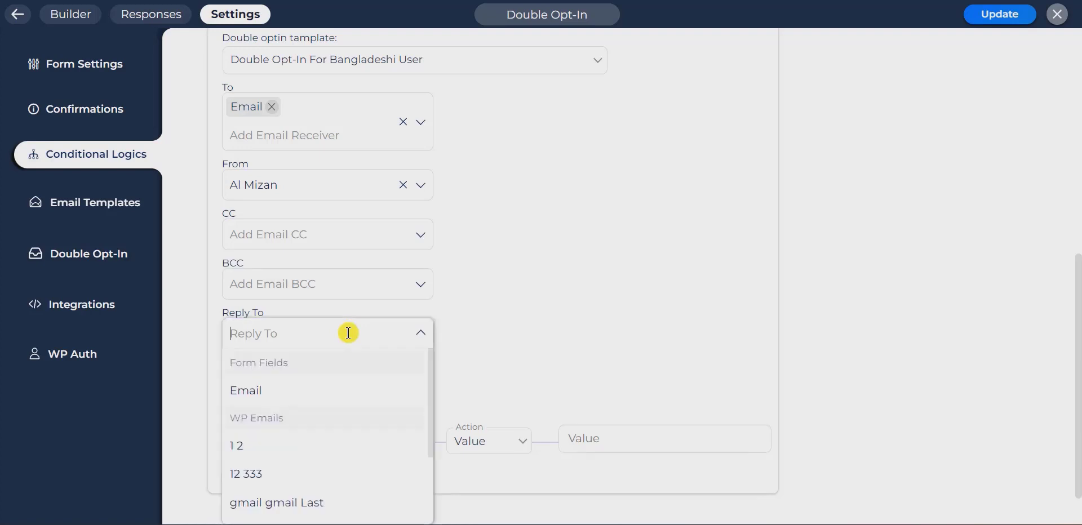
scroll(342, 383, "down", 2)
scroll(342, 385, "down", 1)
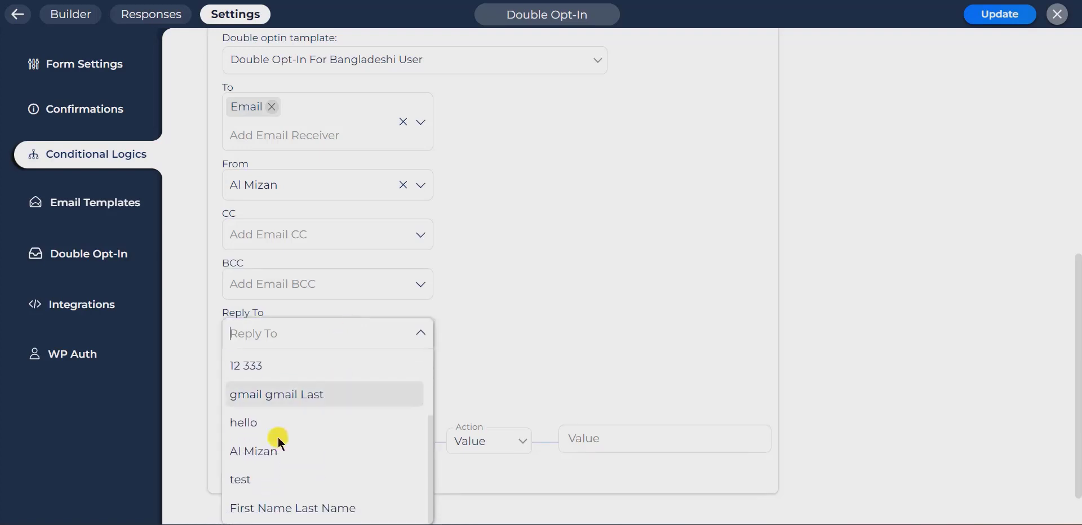
left_click(253, 454)
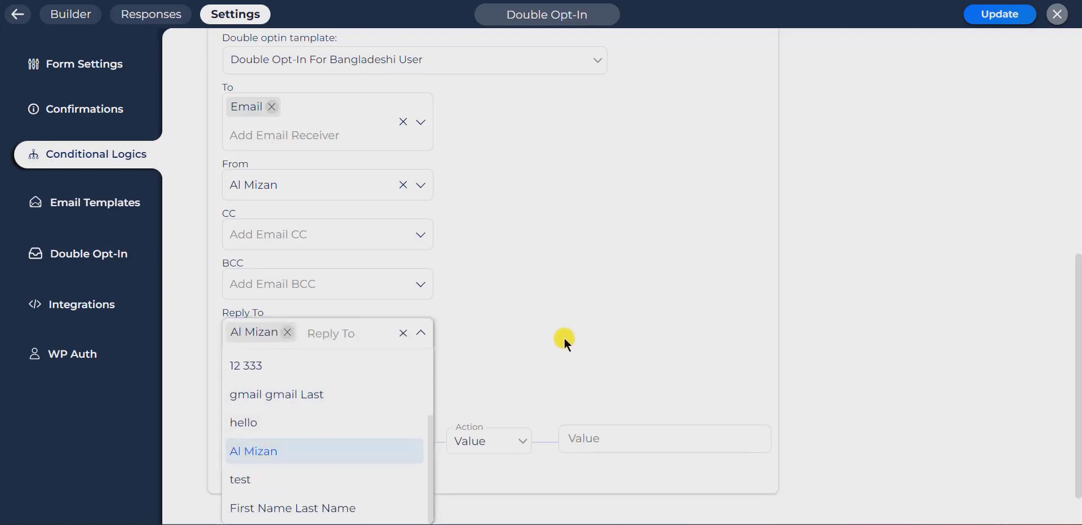
Collapse the Bangladesh rule, save the form with Update, and add a new conditional rule.
left_click(346, 382)
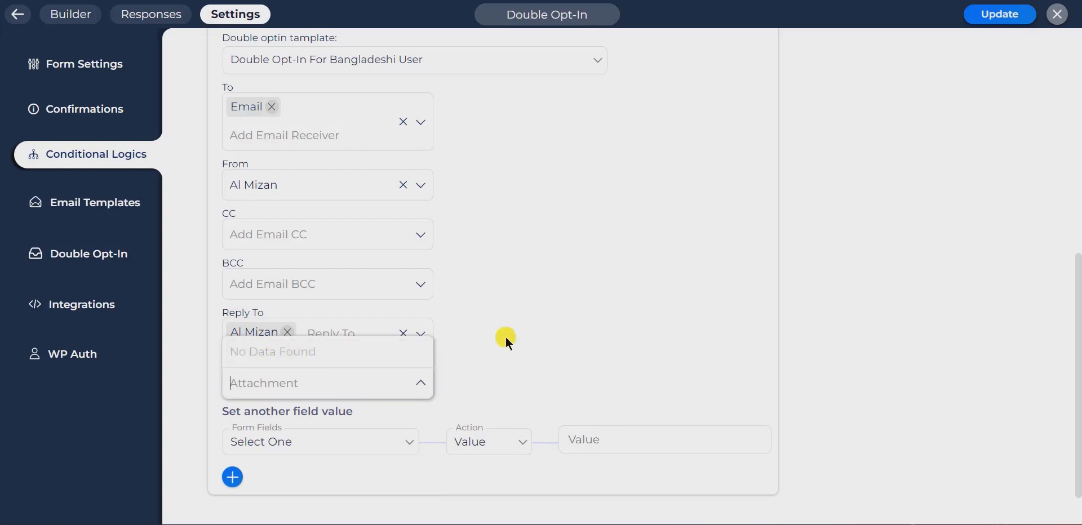
scroll(780, 290, "up", 8)
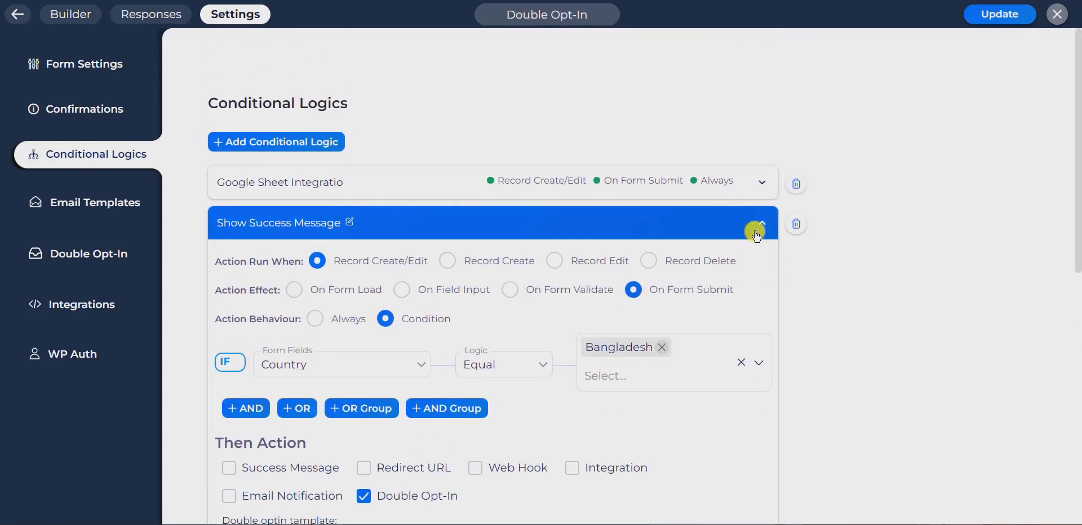
left_click(759, 224)
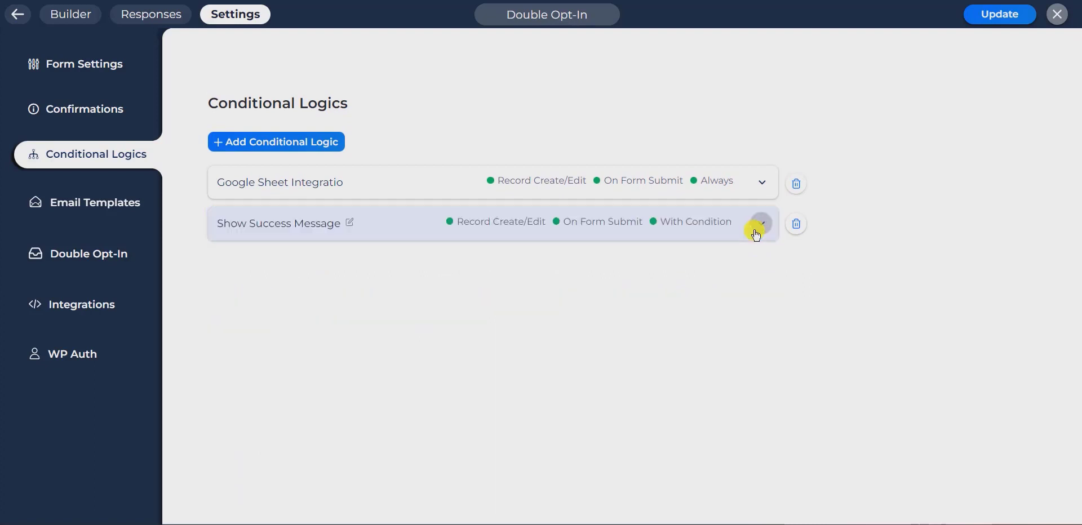
left_click(979, 22)
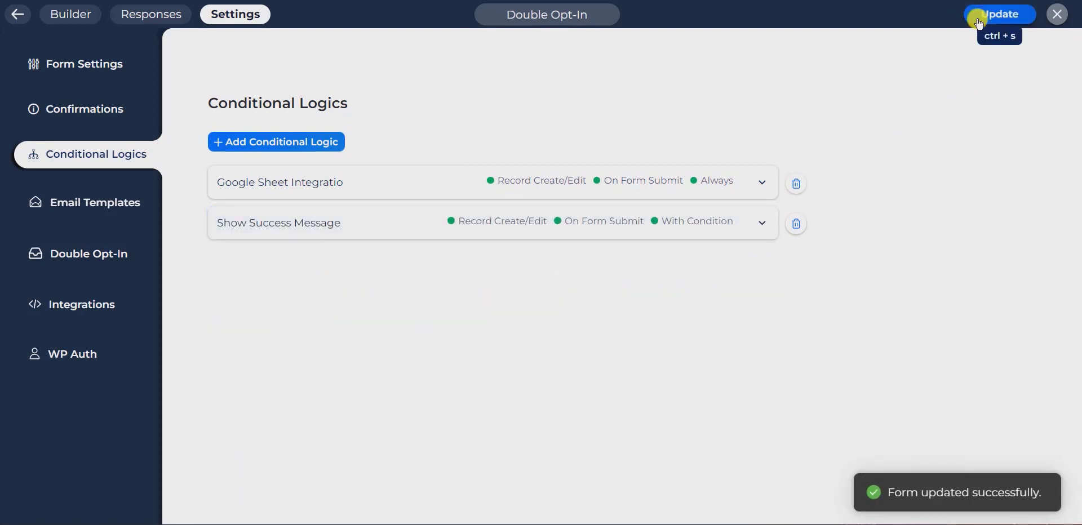
left_click(318, 146)
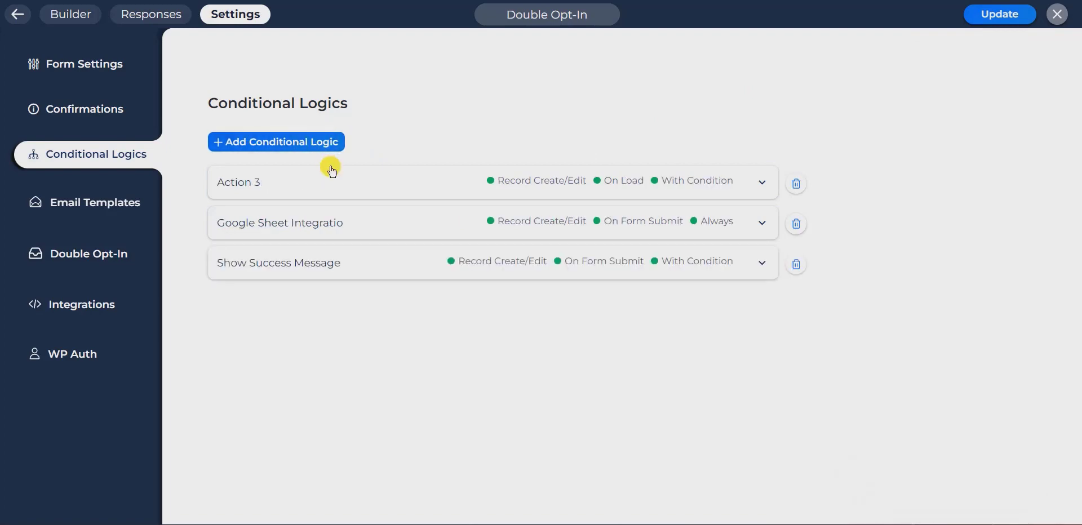
Rename the new rule to 'us user' and set its Action Effect to On Form Submit.
left_click(286, 182)
double_click(289, 185)
triple_click(289, 185)
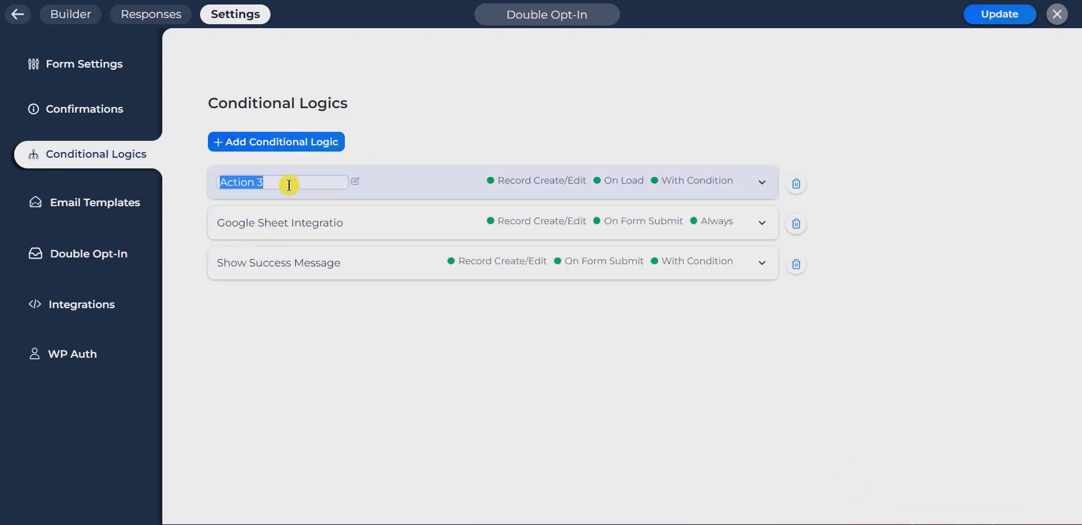
type("us user")
left_click(431, 186)
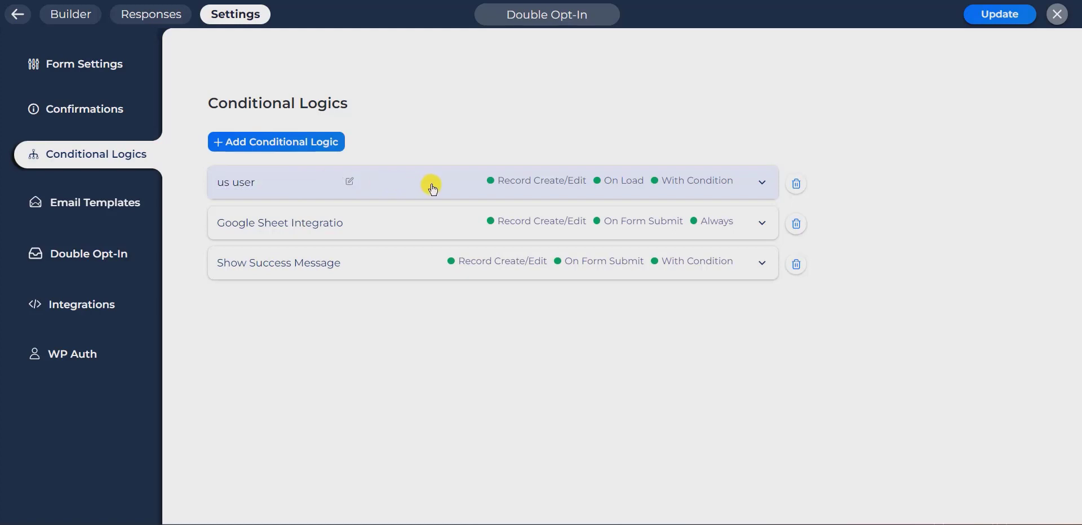
scroll(435, 178, "down", 1)
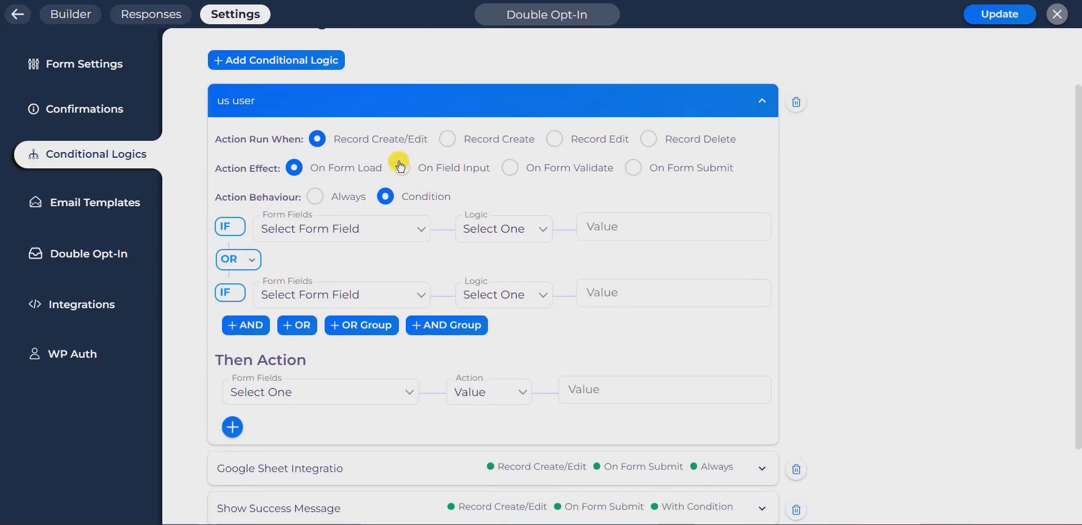
left_click_drag(214, 139, 319, 139)
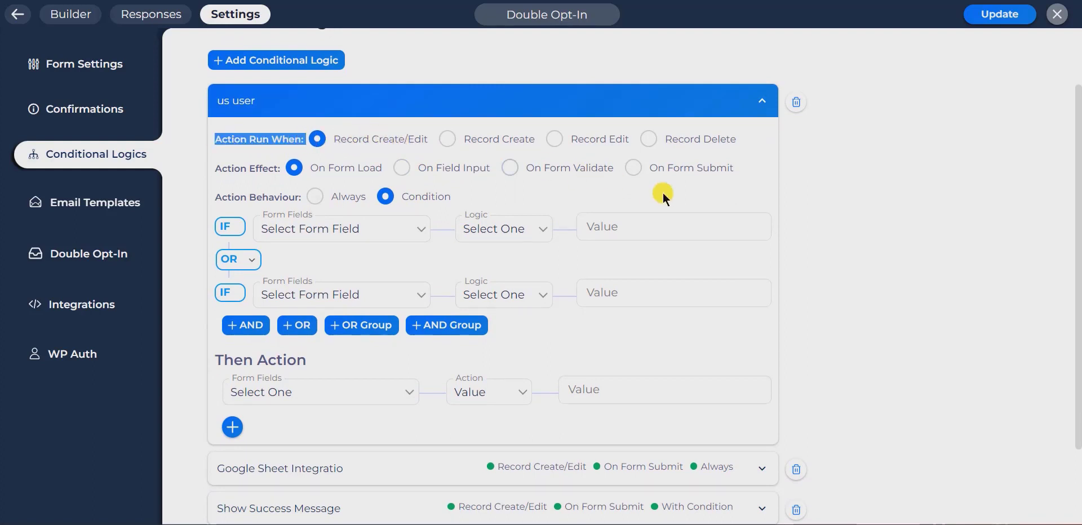
left_click(657, 170)
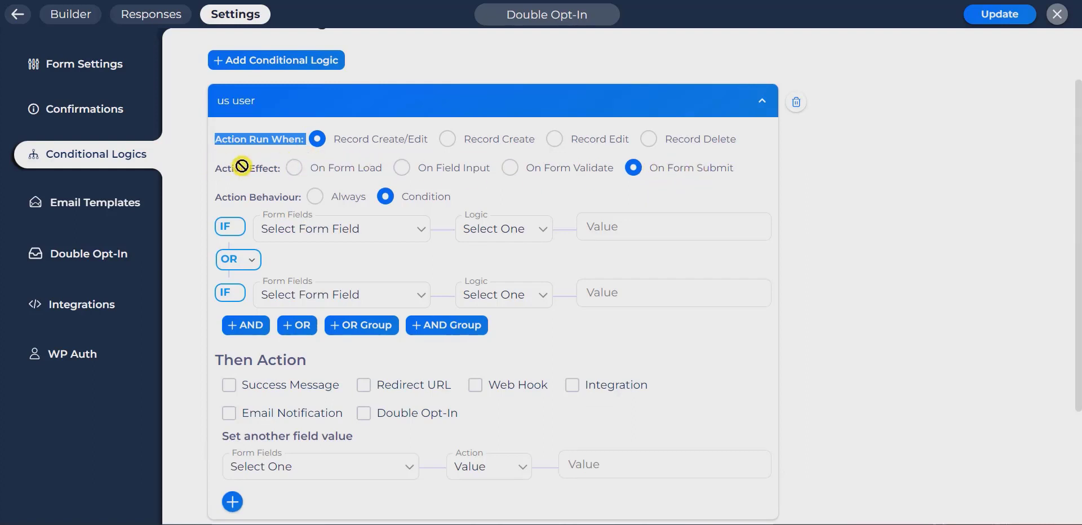
left_click_drag(278, 168, 214, 170)
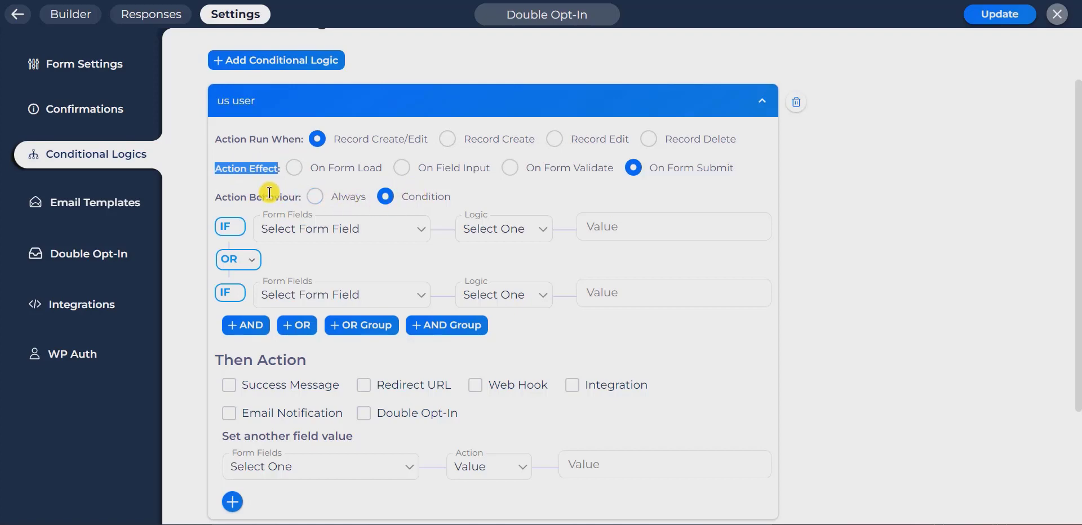
triple_click(252, 196)
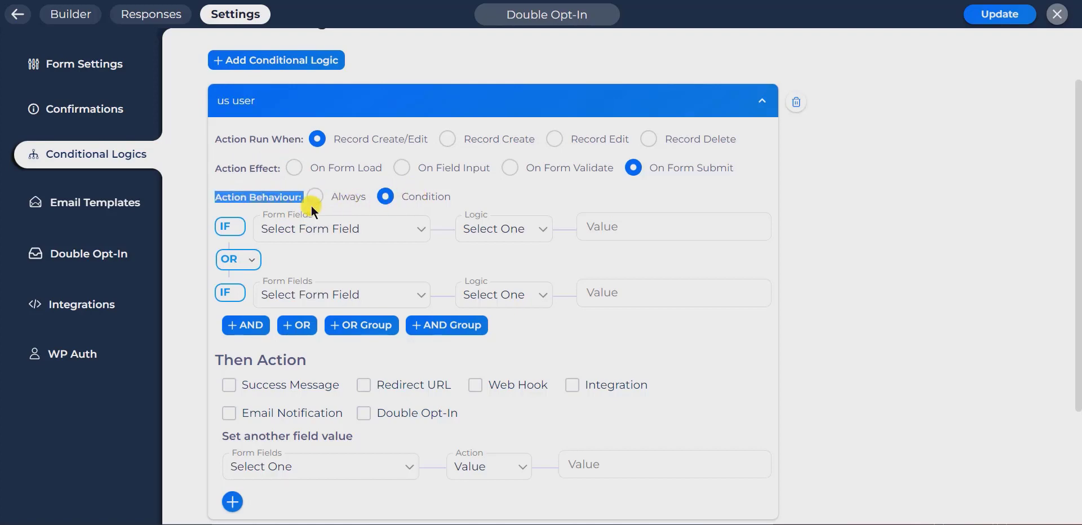
Set the us user condition to Country Equal United States and remove the empty second row.
left_click(496, 261)
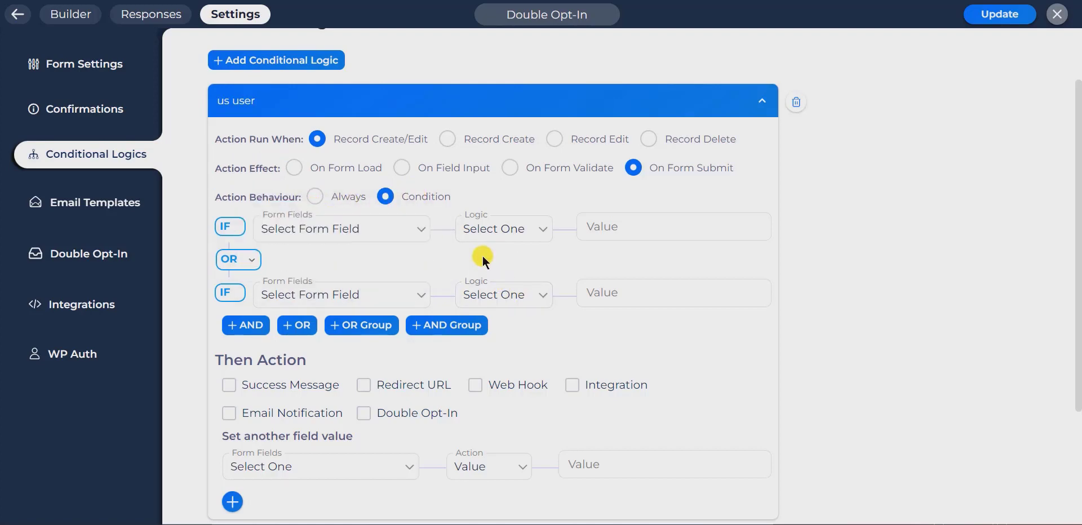
left_click(410, 230)
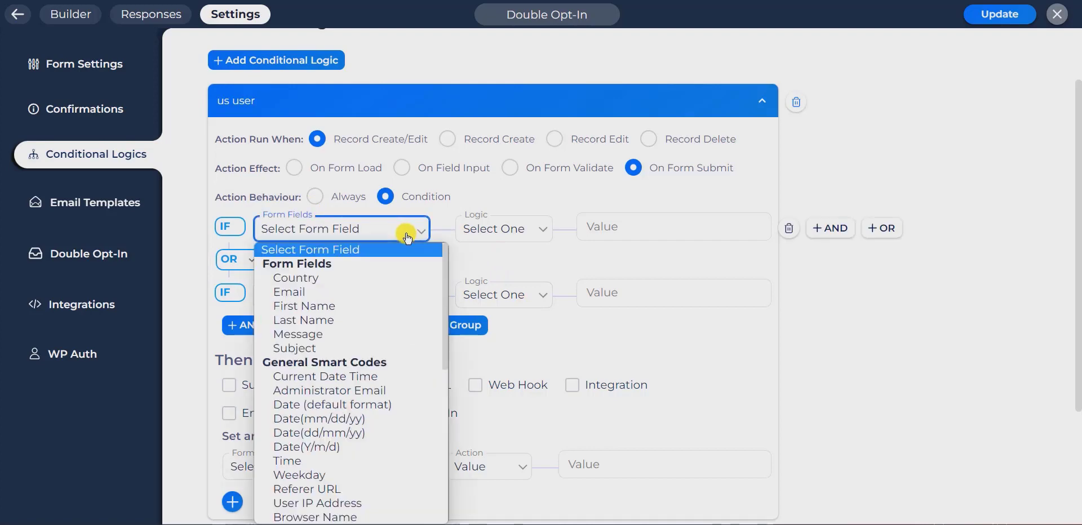
left_click(340, 278)
left_click(503, 229)
left_click(496, 263)
left_click(629, 225)
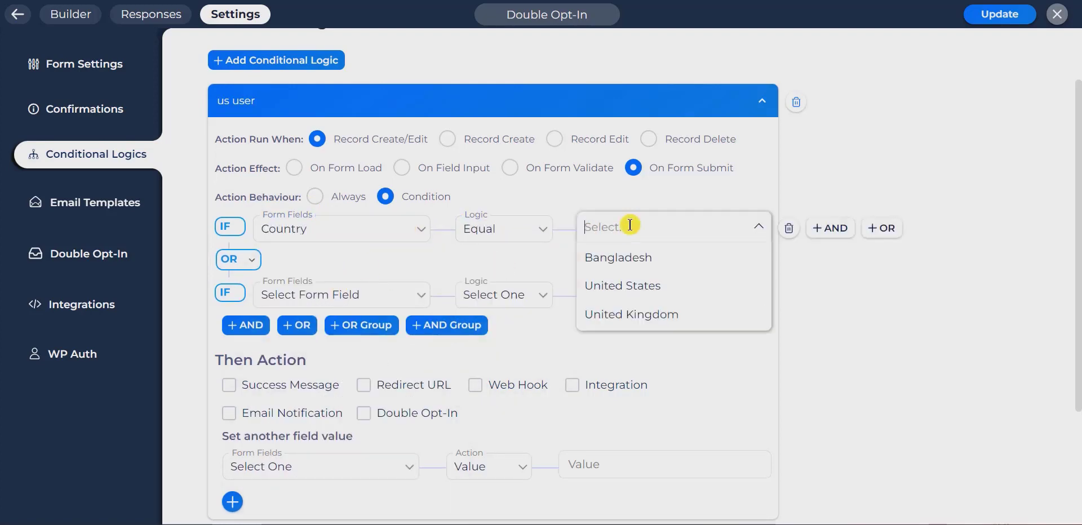
left_click(598, 286)
left_click(527, 255)
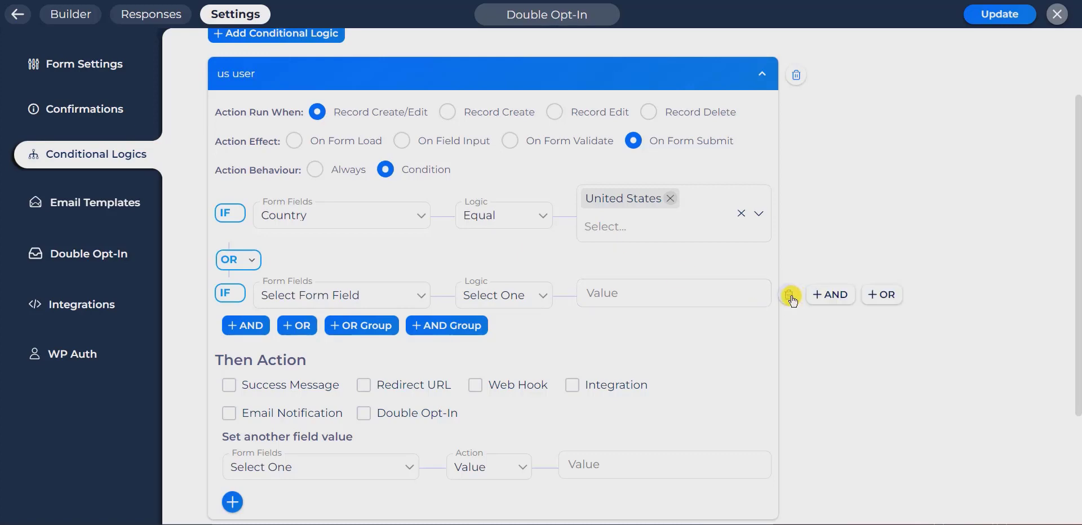
left_click(790, 295)
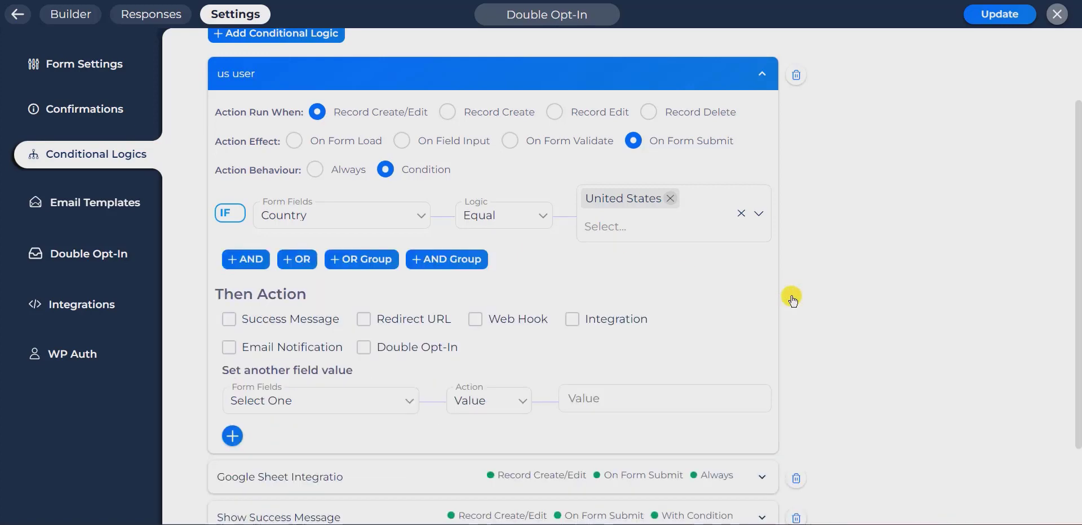
Enable Double Opt-In with the US User template, sent to the form's Email field.
left_click(364, 348)
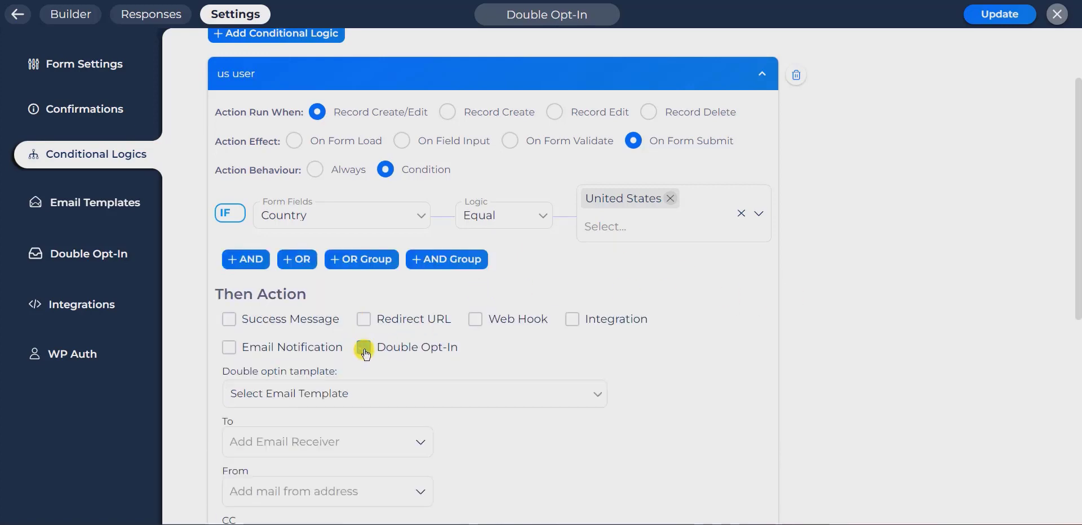
scroll(365, 352, "down", 1)
left_click(363, 346)
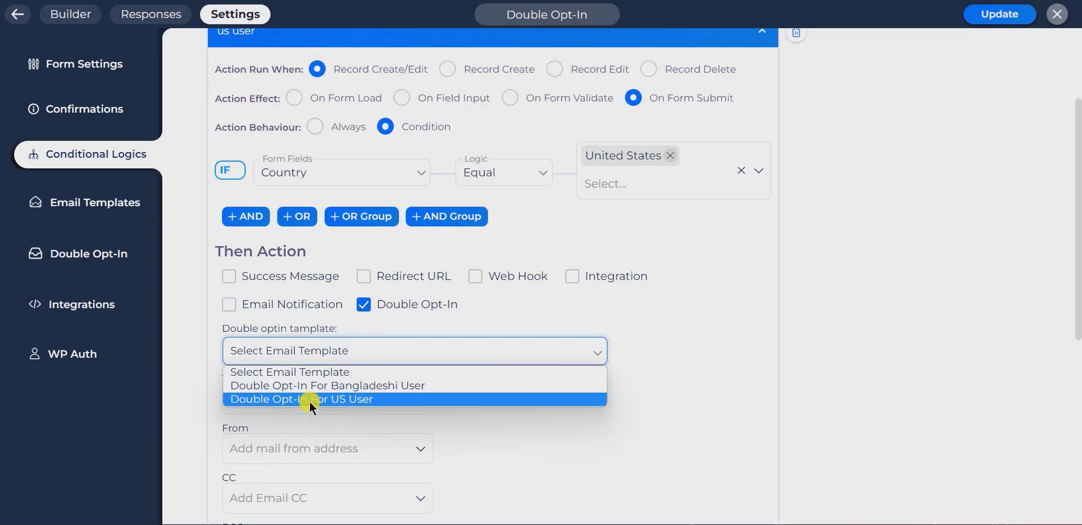
left_click(309, 400)
scroll(510, 425, "down", 2)
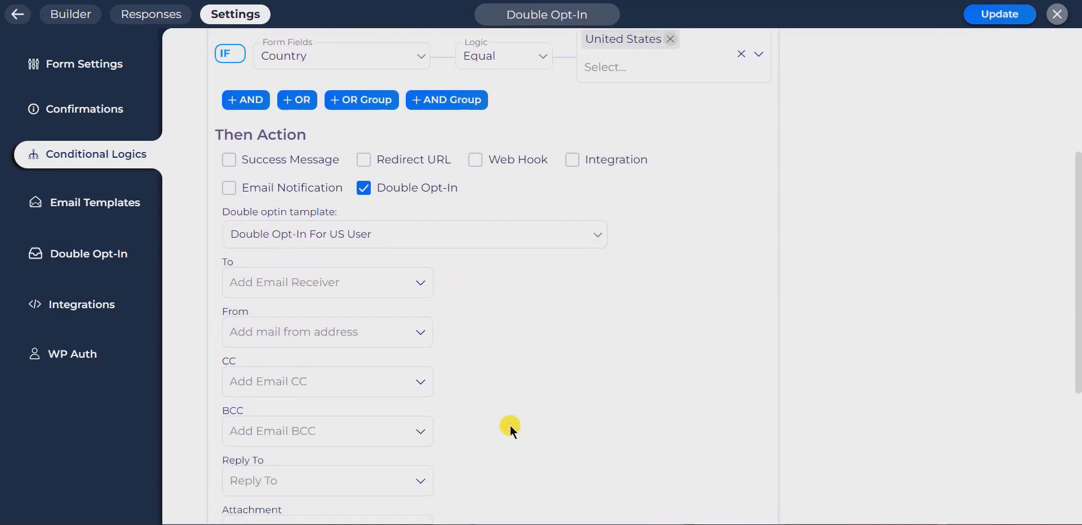
left_click(332, 277)
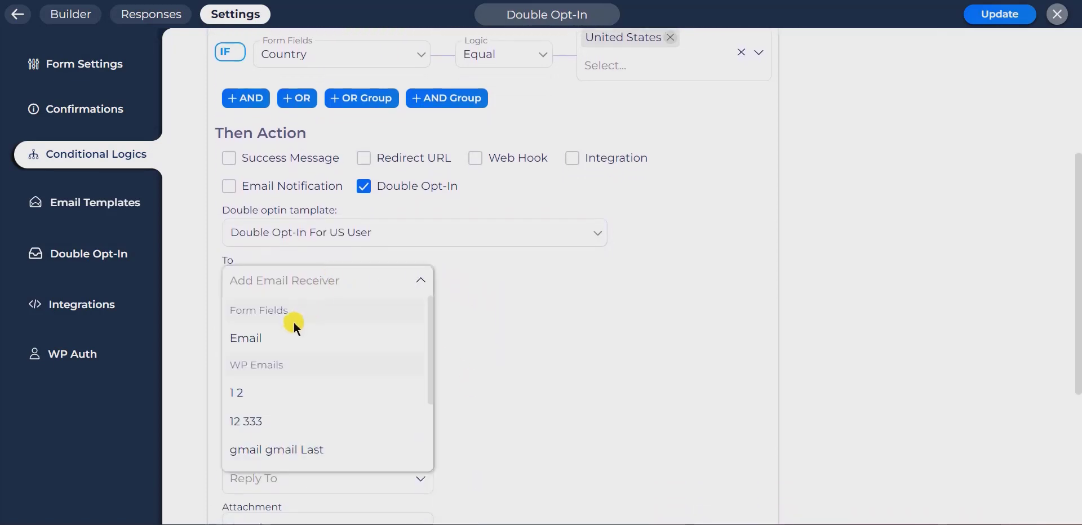
left_click(285, 339)
left_click(506, 323)
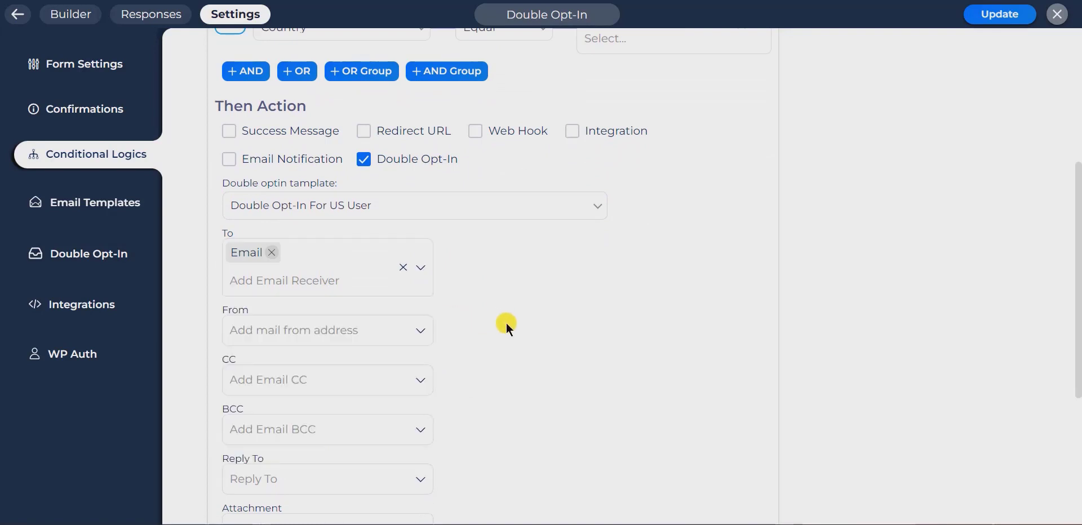
Pick the sender address, reuse it as Reply To, and collapse the us user rule.
scroll(506, 323, "down", 2)
left_click(322, 218)
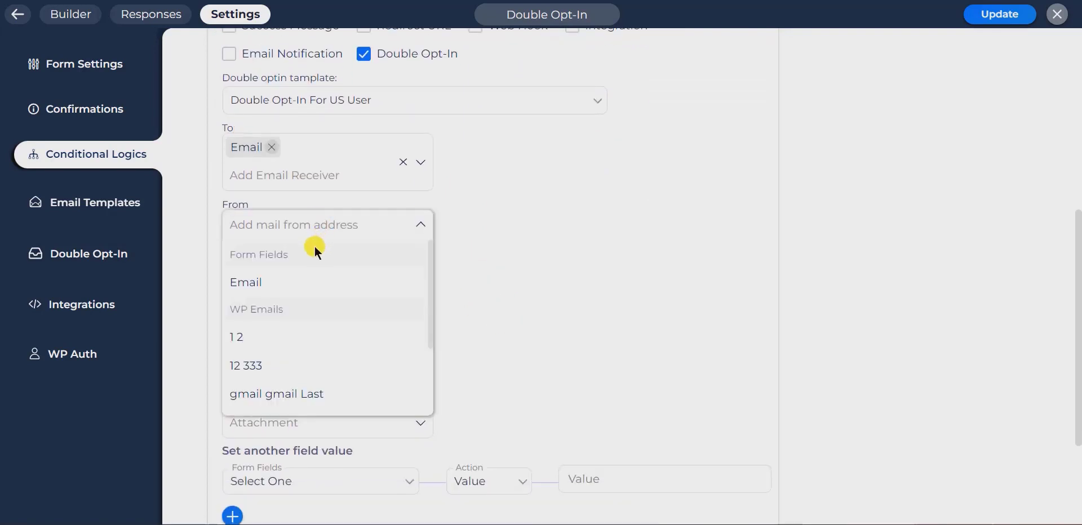
scroll(307, 370, "down", 3)
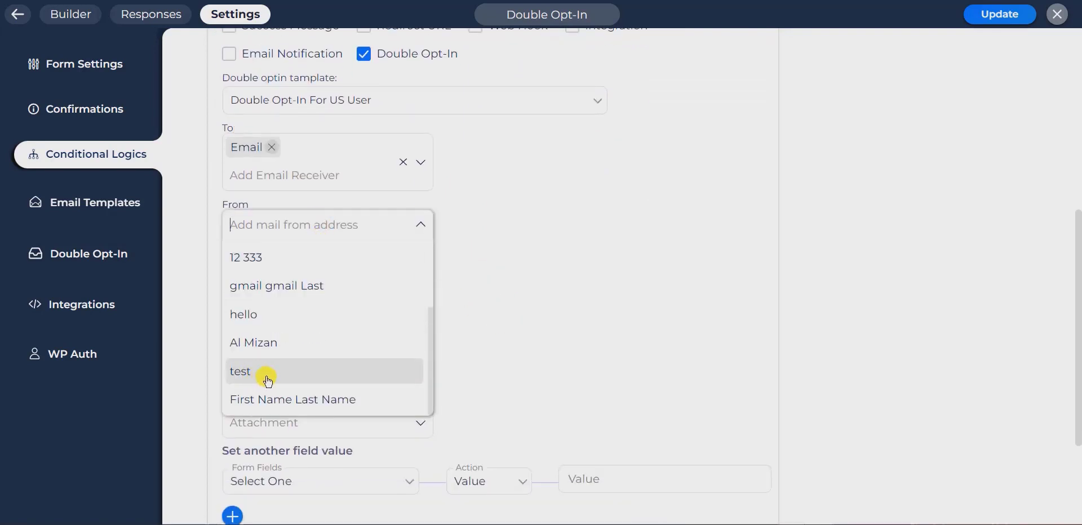
left_click(283, 346)
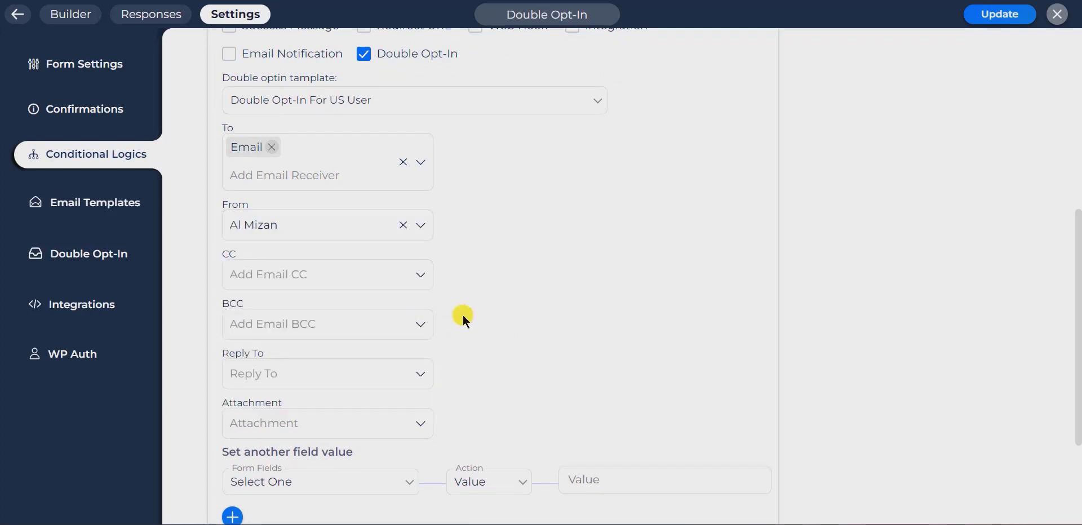
scroll(232, 304, "down", 1)
left_click(252, 308)
scroll(314, 443, "down", 4)
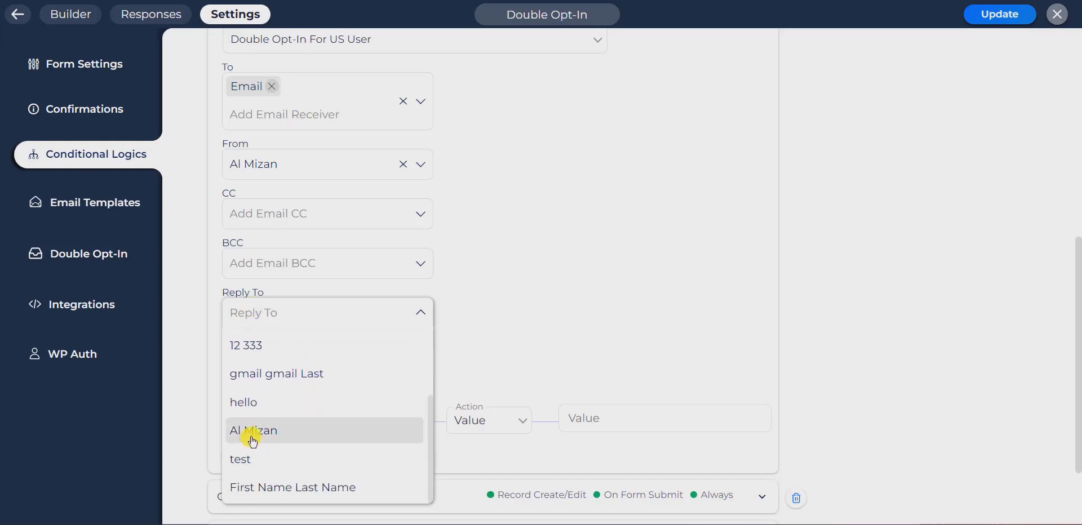
left_click(253, 442)
left_click(615, 342)
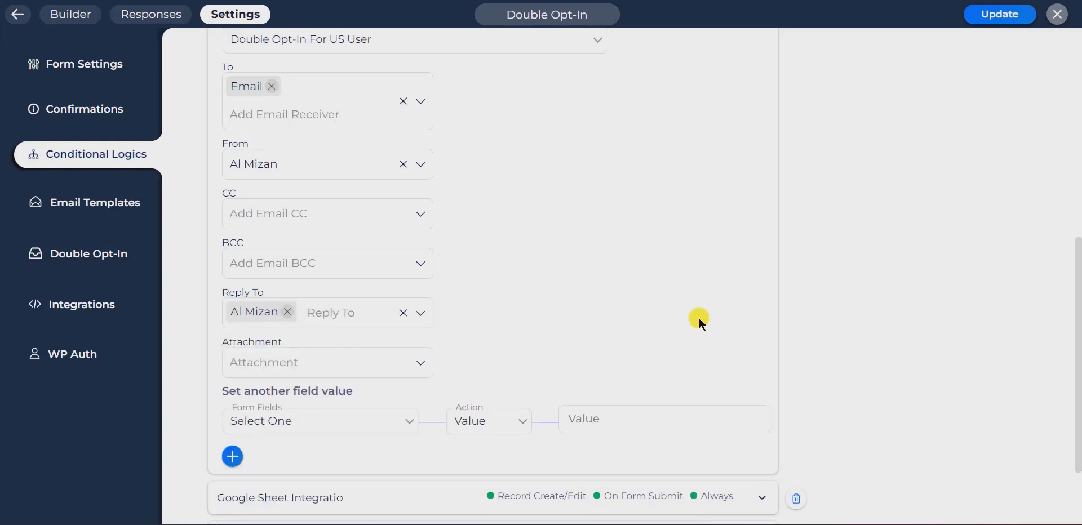
scroll(699, 318, "up", 8)
left_click(760, 190)
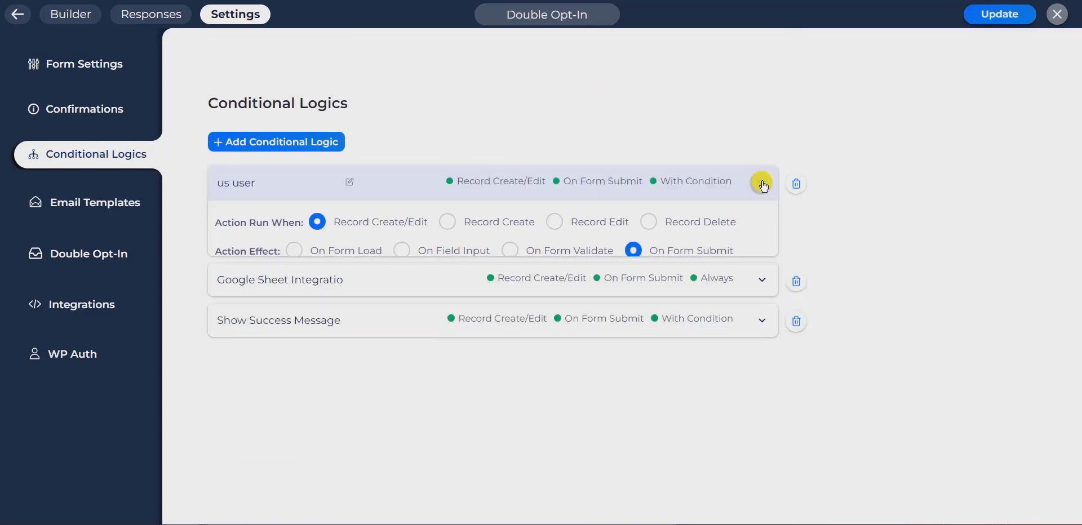
Save the logic changes, then autofill first name, last name and email on the front-end form.
left_click(994, 13)
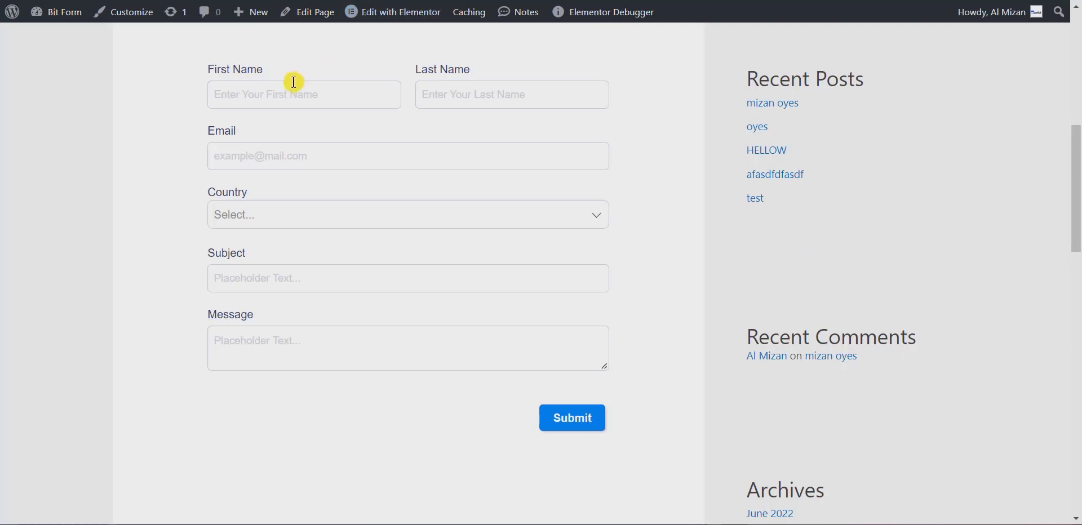
left_click(286, 92)
type("W")
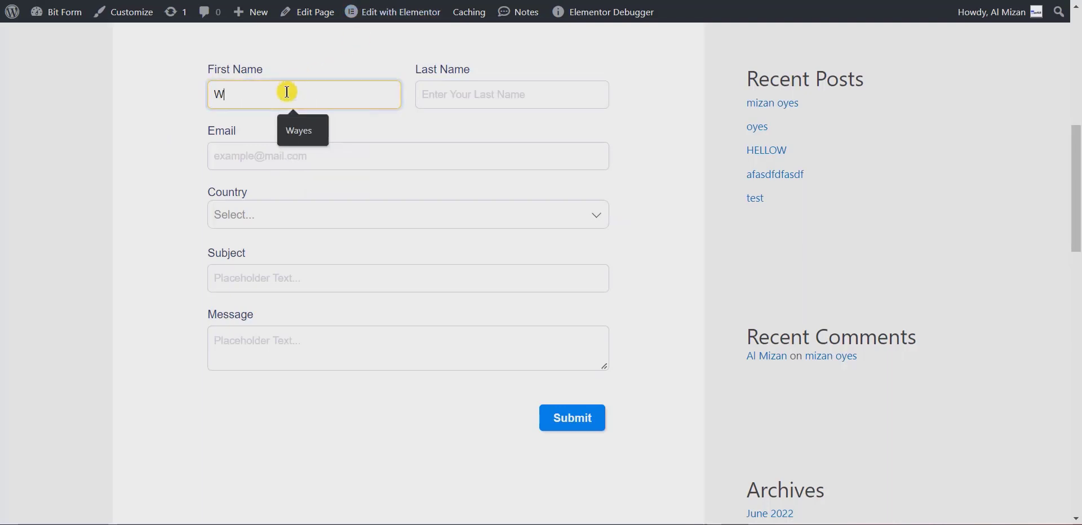
left_click(297, 133)
left_click(440, 101)
type("Q")
left_click(496, 127)
left_click(435, 149)
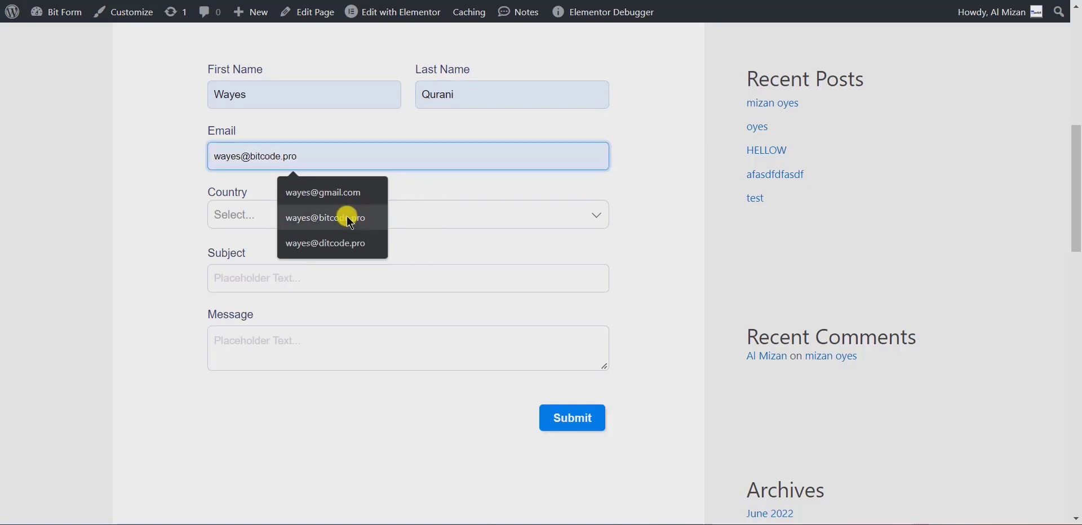
left_click(287, 217)
Choose Bangladesh, enter subject 'test' and message 'helloworld', submit, and view Responses.
left_click(367, 214)
left_click(270, 250)
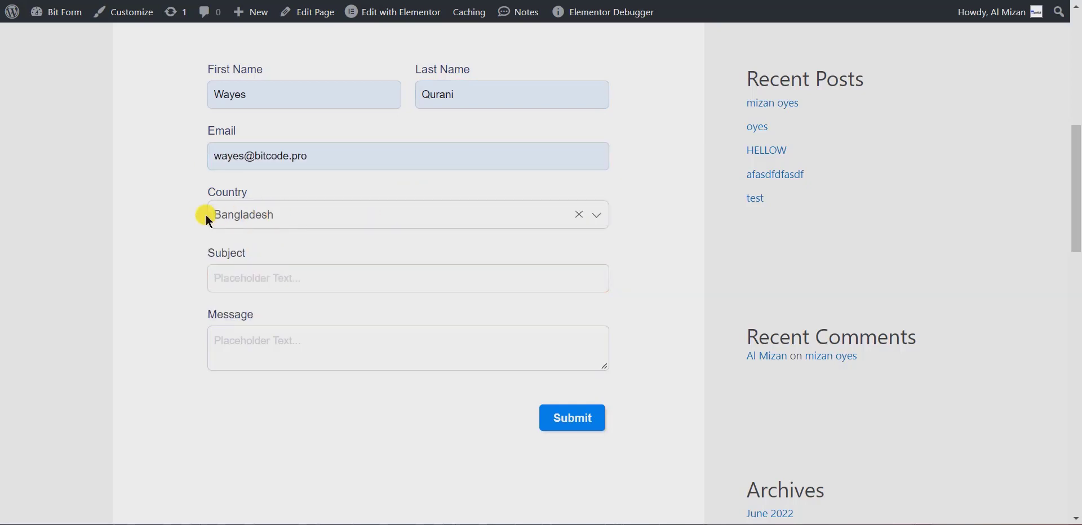
left_click(312, 280)
left_click(295, 314)
left_click(309, 351)
type("helloworld")
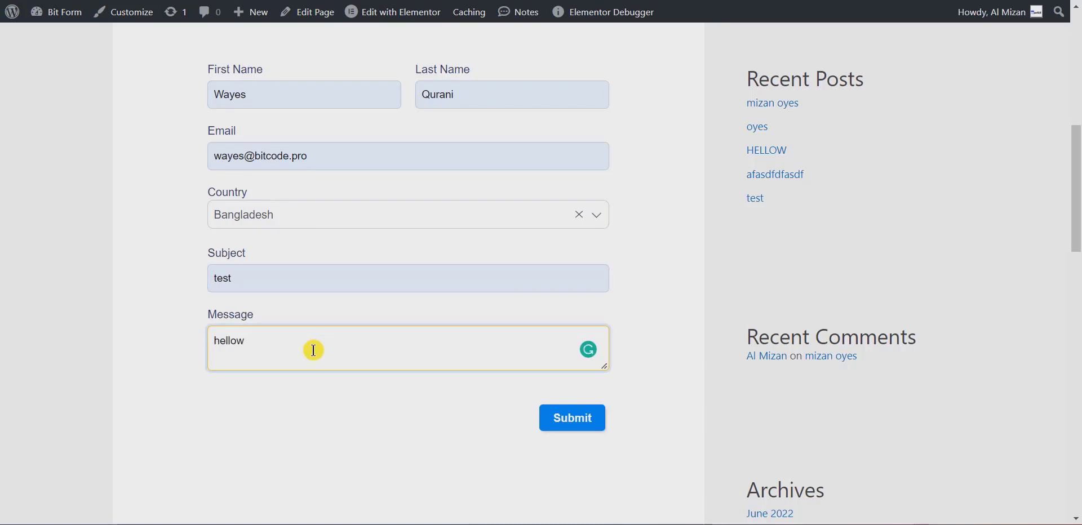
left_click(587, 420)
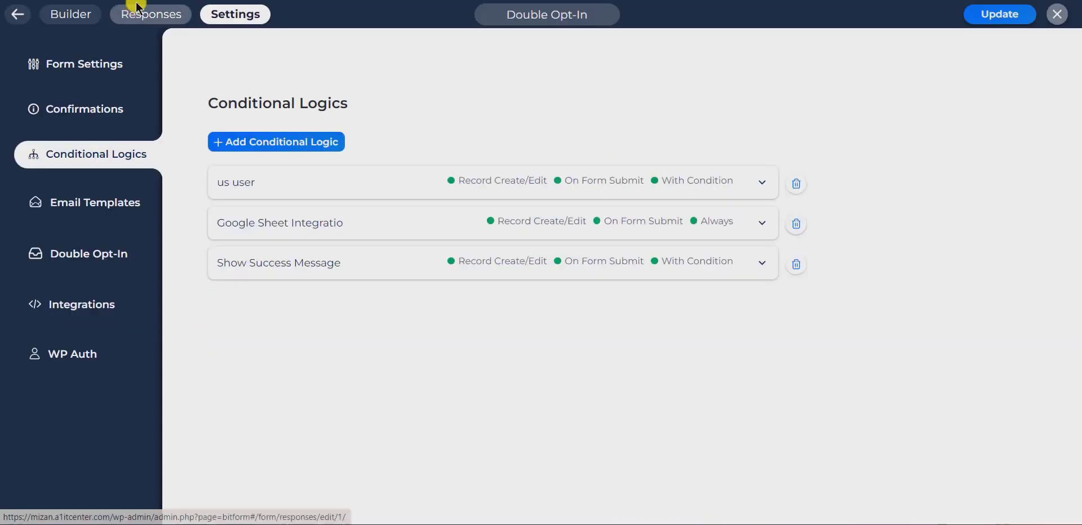
left_click(139, 12)
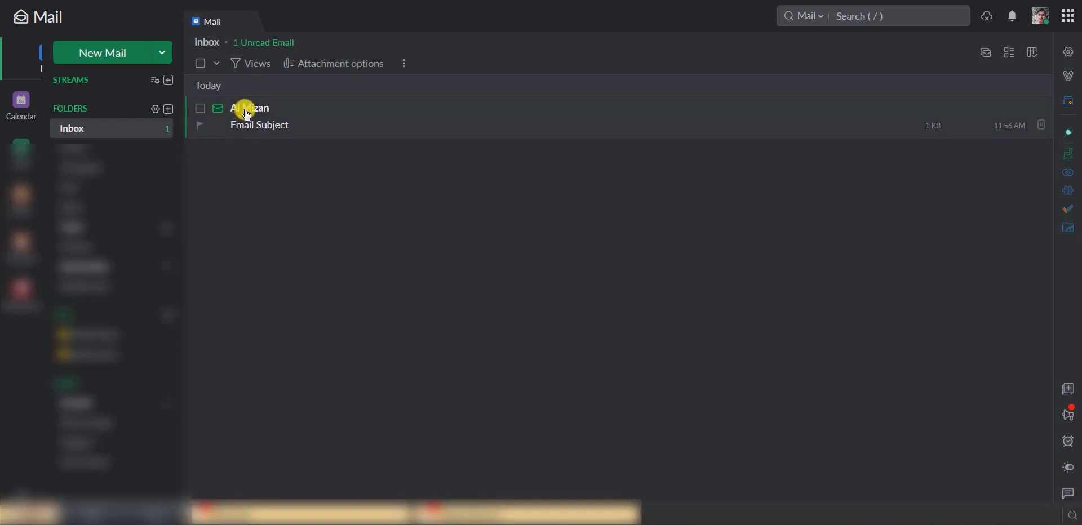
Open the 'Email Subject' message in Zoho Mail and click CONFIRM to see the Thank You page.
left_click(246, 115)
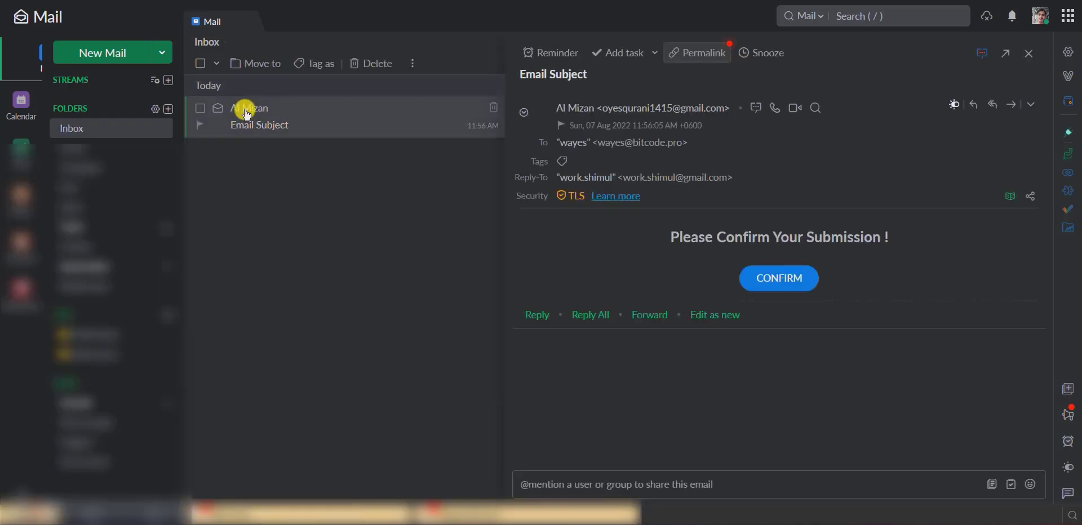
left_click(776, 285)
scroll(619, 360, "down", 4)
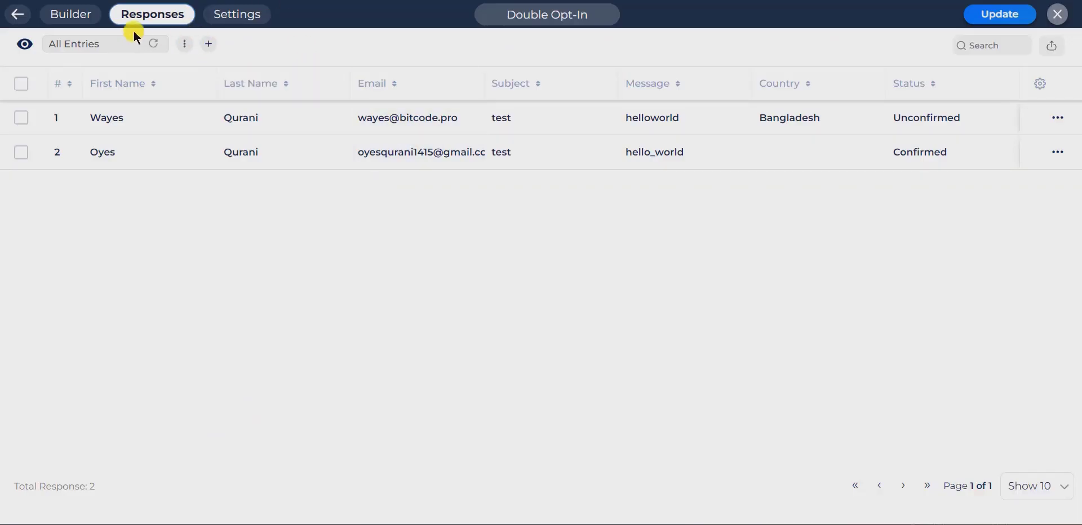
Refresh the Responses table and check the Bangladesh row in the Bit Integrations sheet.
left_click(155, 43)
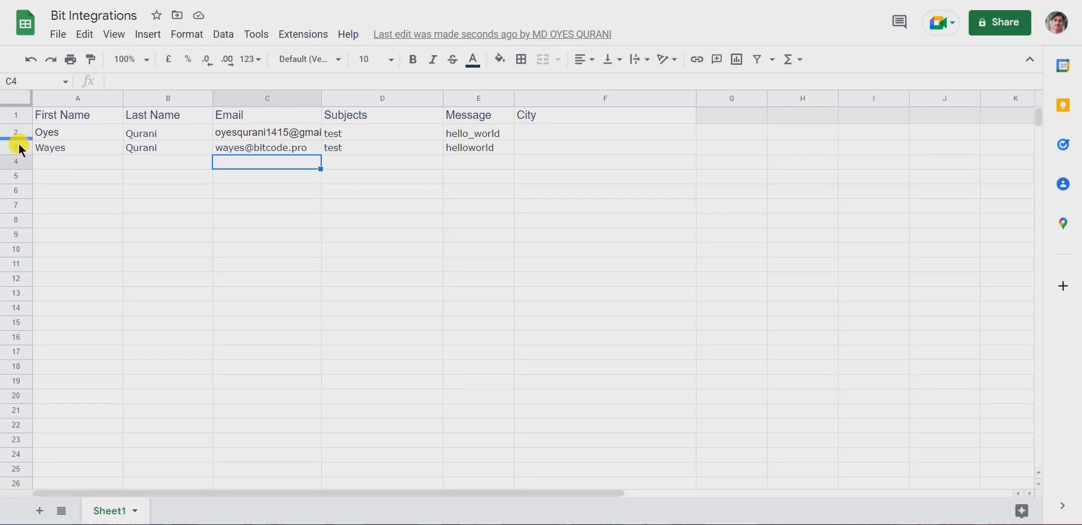
left_click(22, 148)
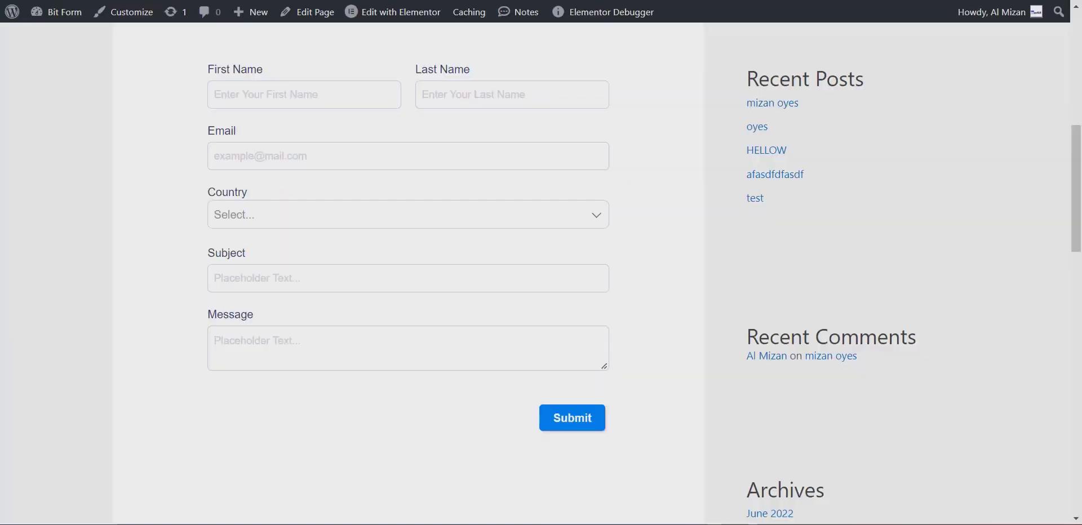
Autofill the form from the saved profile and paste in a different email address.
left_click(289, 90)
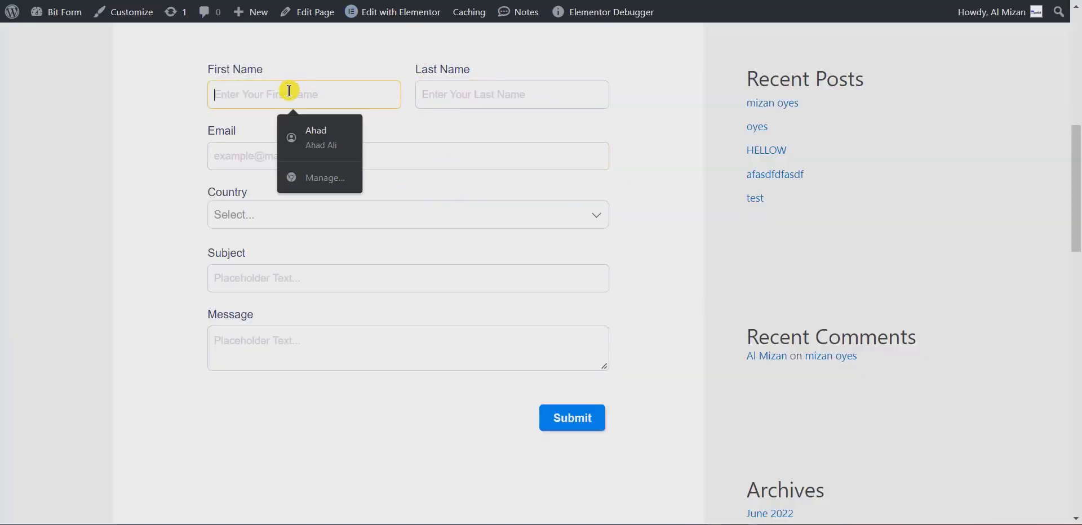
left_click(310, 136)
left_click(283, 156)
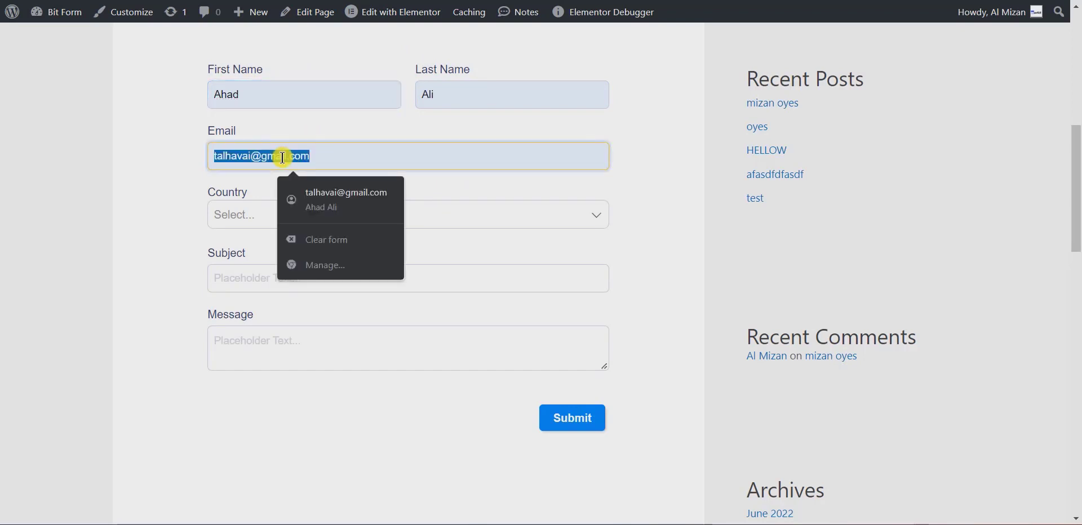
key("End")
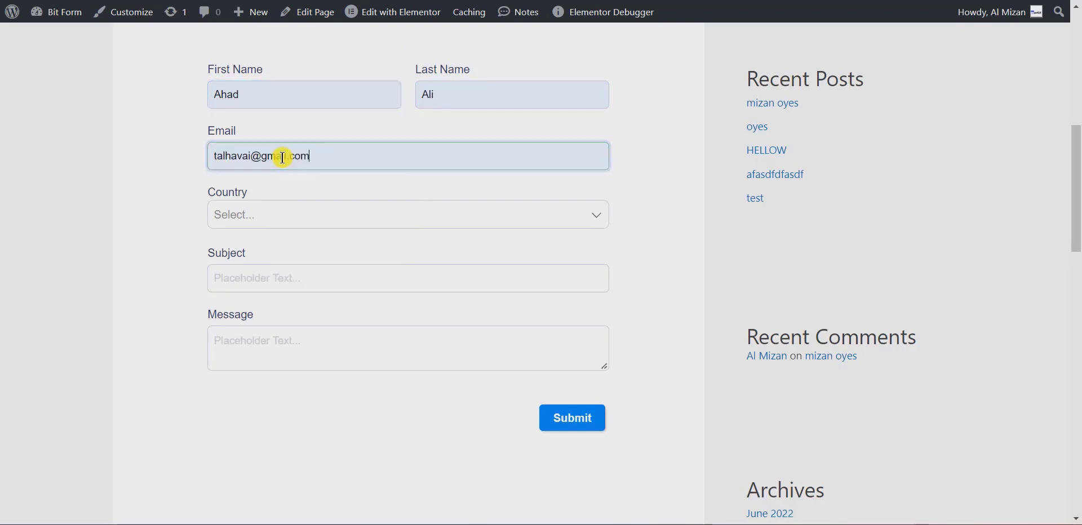
left_click(282, 156)
key("ctrl+a")
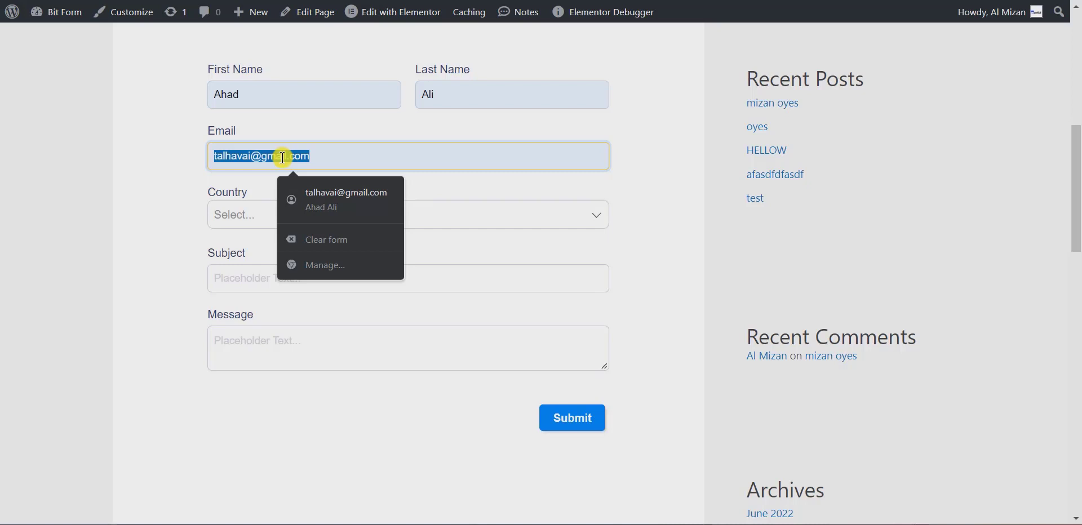
key("ctrl+v")
left_click_drag(274, 158, 210, 155)
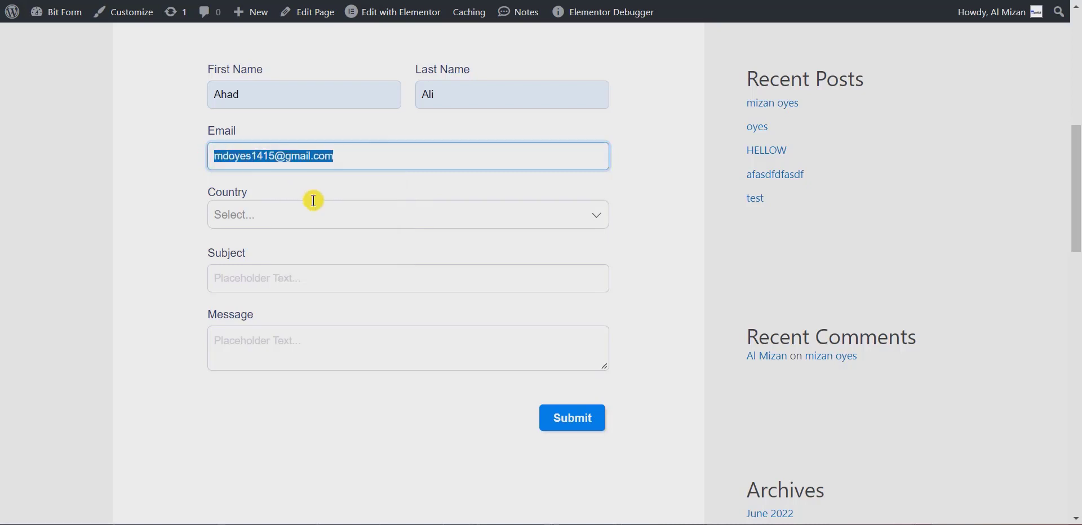
Choose United States, subject 'test', message 'hello_world', and submit the entry.
left_click(321, 222)
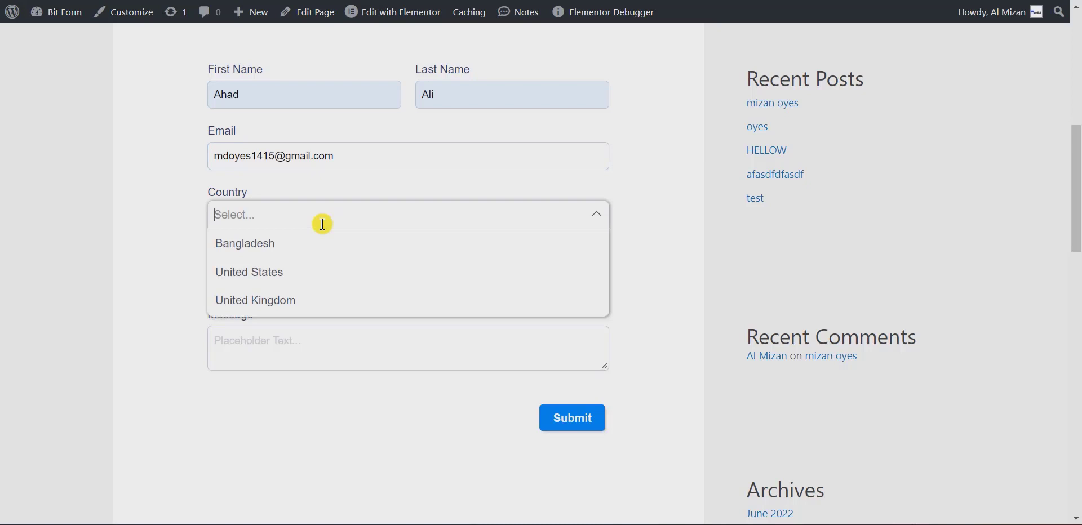
left_click(297, 284)
left_click(264, 278)
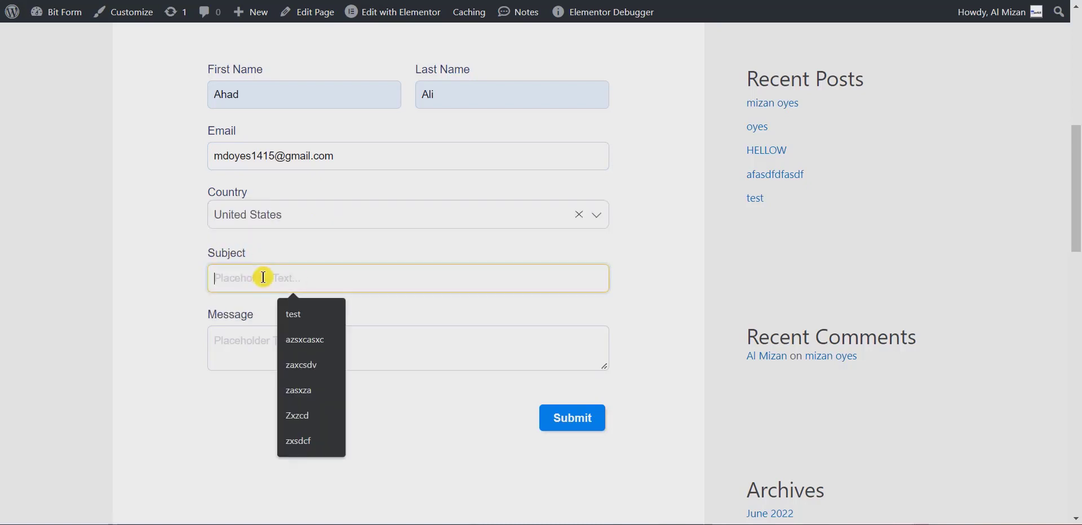
left_click(294, 314)
left_click(291, 338)
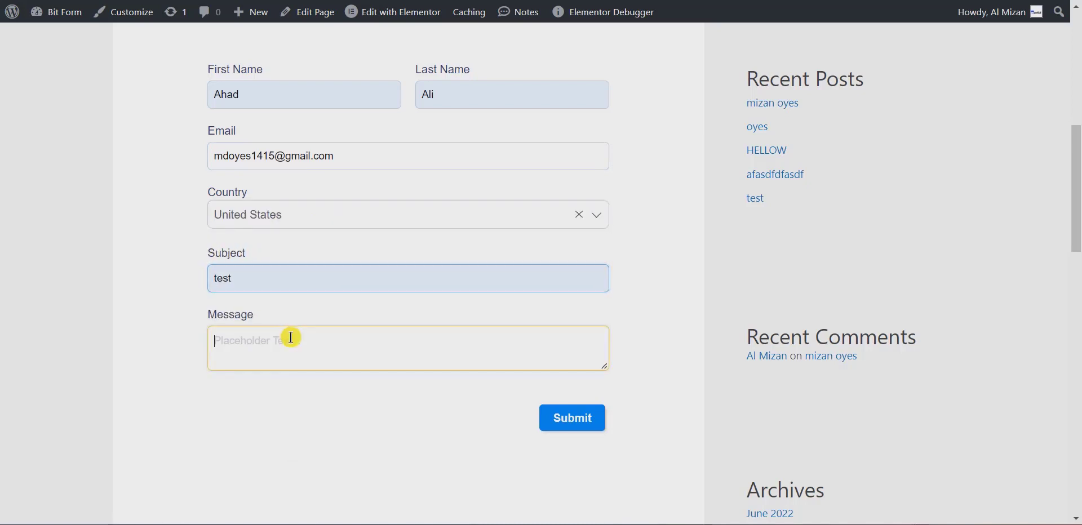
type("hell")
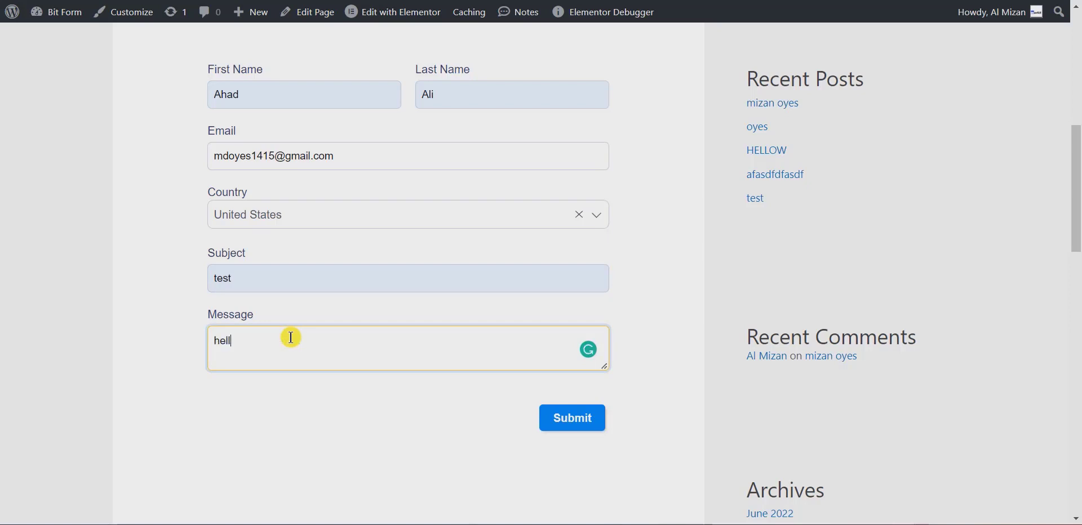
type("o_world")
left_click(568, 418)
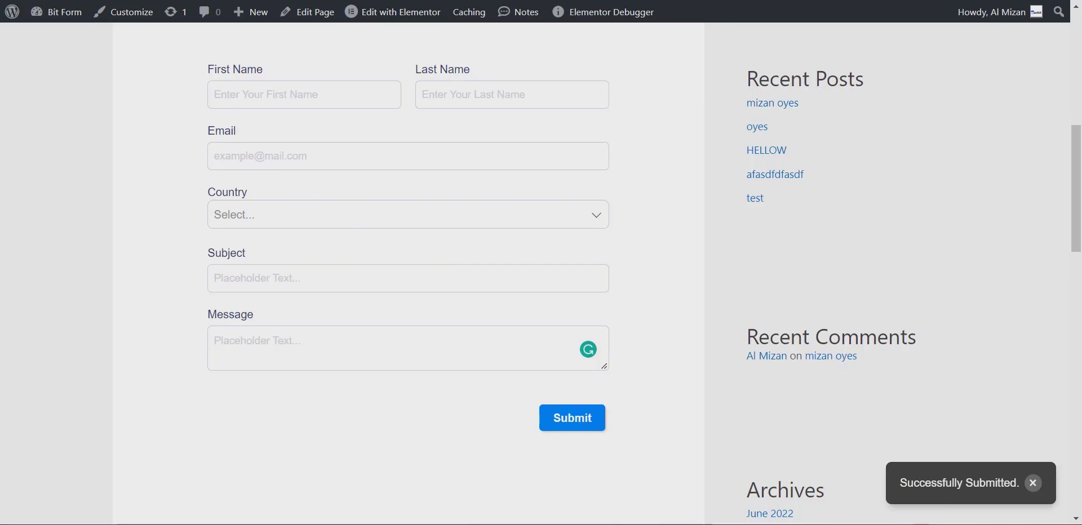
key("ctrl+Tab")
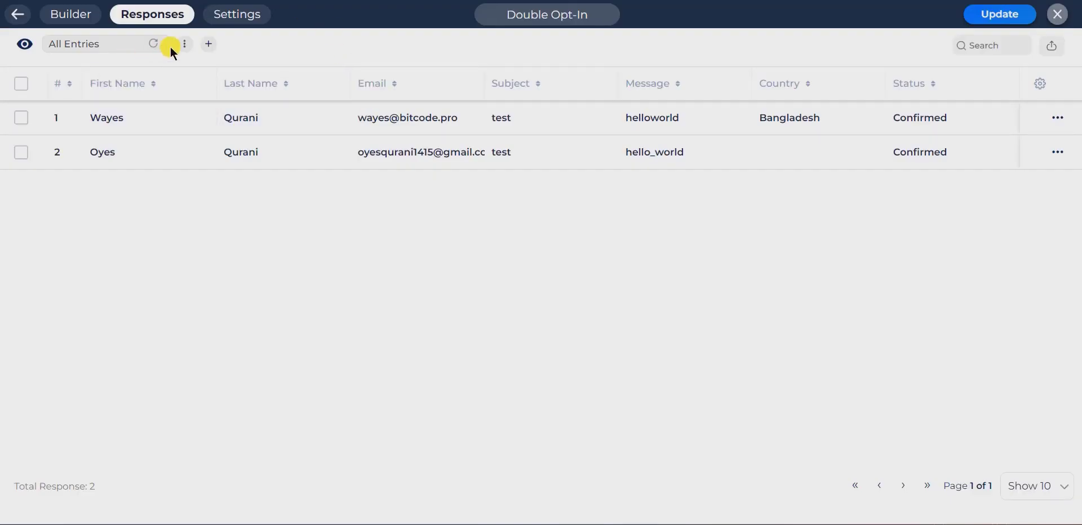
Refresh Responses and inspect the details of the new United States entry.
left_click(152, 39)
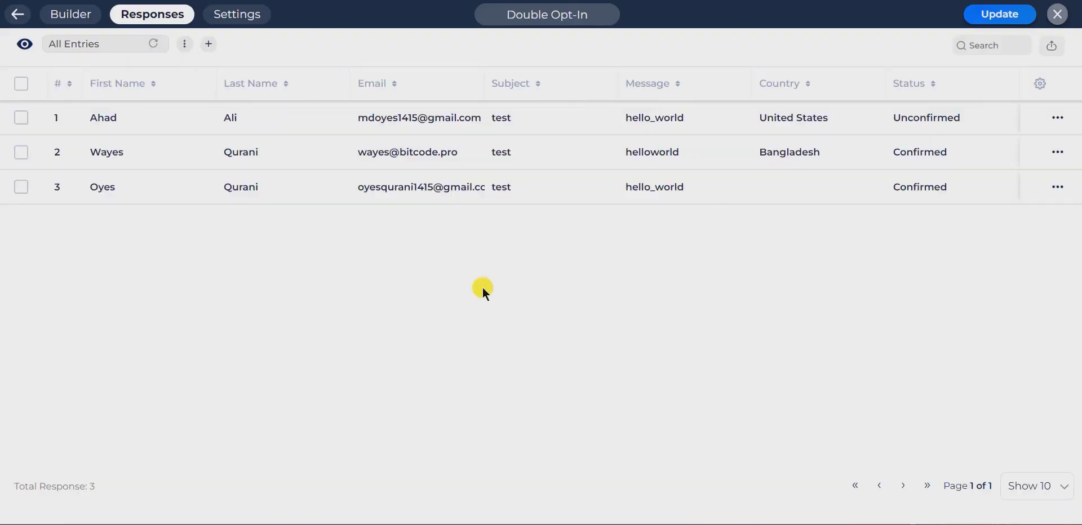
double_click(938, 127)
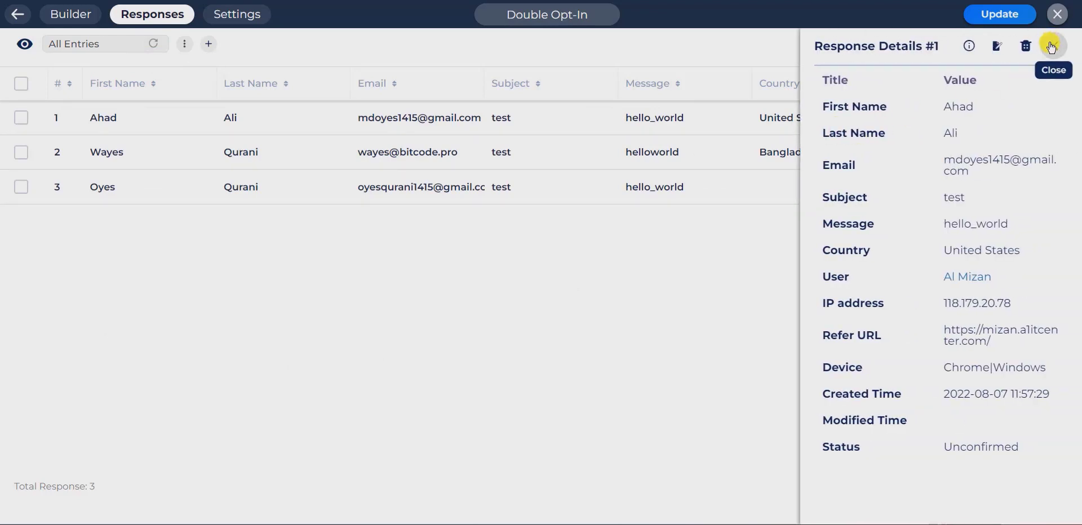
left_click(1065, 44)
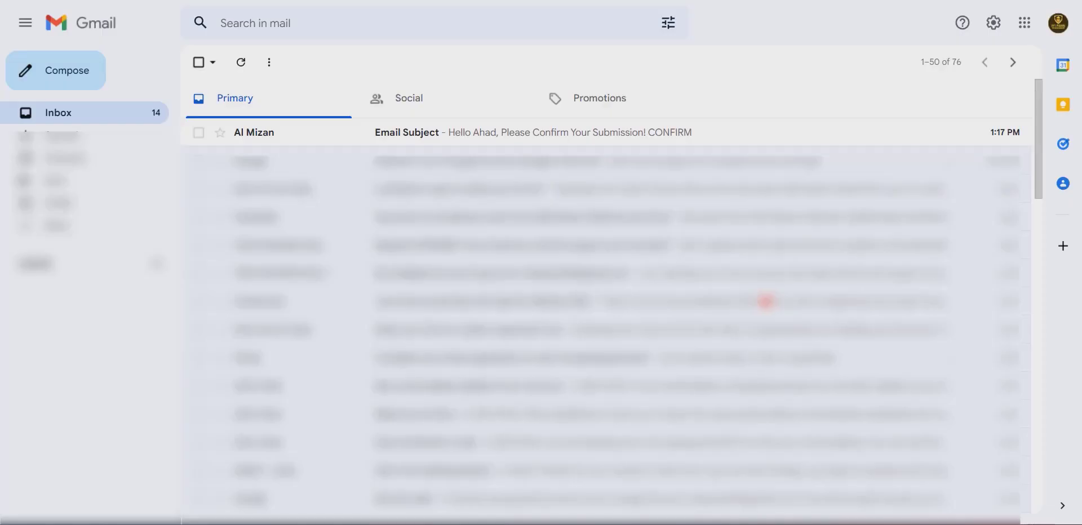
Confirm the United States entry from its Gmail confirmation email, then return to Responses.
left_click(414, 136)
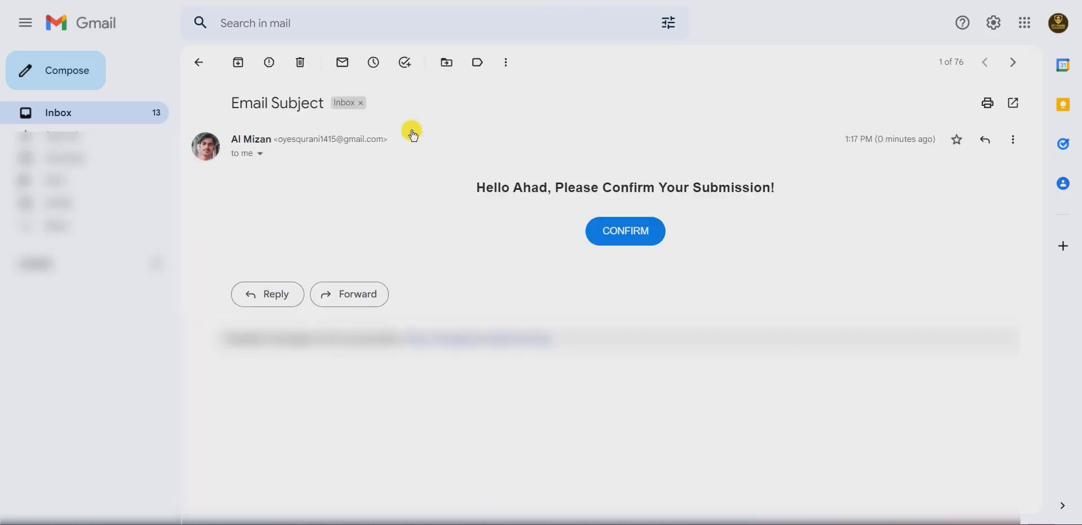
left_click(643, 247)
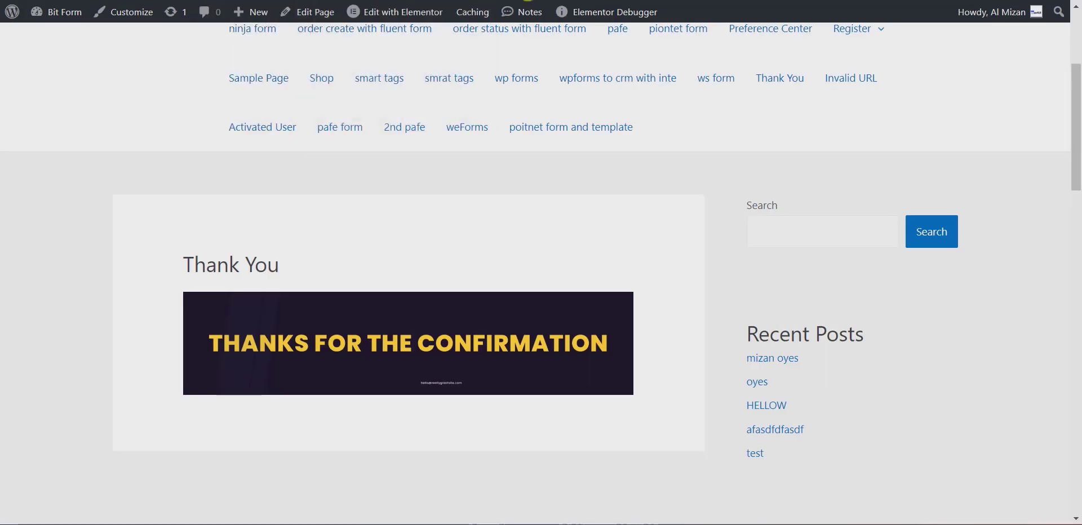
key("ctrl+Tab")
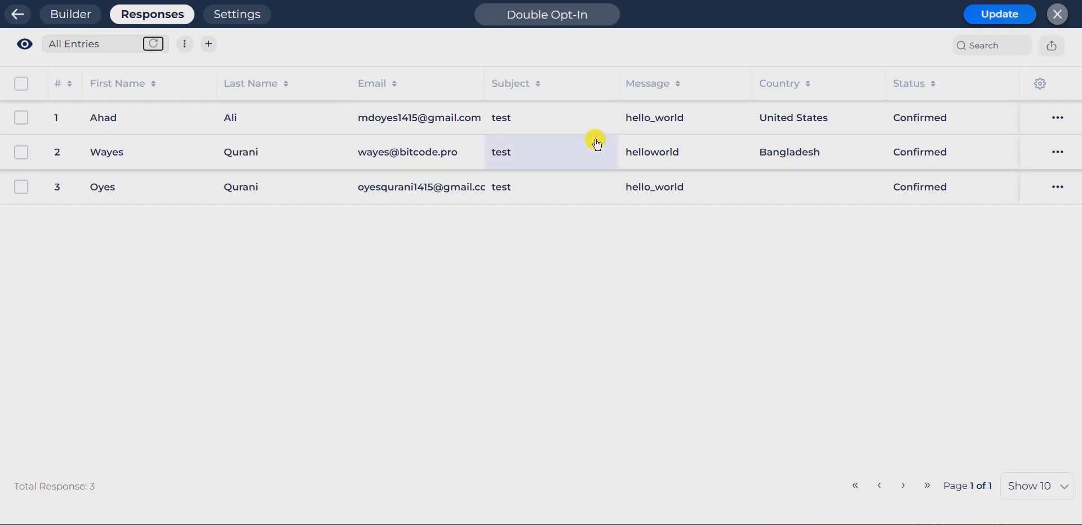